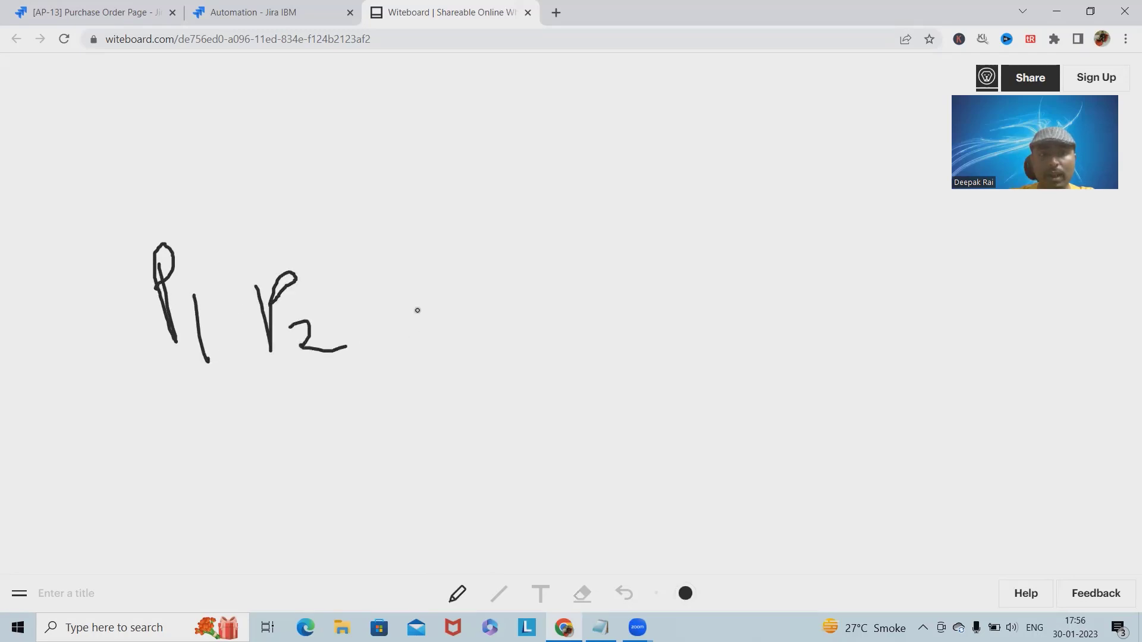
Write P3 to the right of P2, then circle P1 with 200 above it
mouse_move(417, 294)
mouse_down()
mouse_move(432, 368)
mouse_move(439, 292)
mouse_move(424, 315)
mouse_up()
mouse_move(440, 331)
mouse_down()
mouse_move(479, 388)
mouse_move(439, 389)
mouse_up()
mouse_move(176, 227)
mouse_down()
mouse_move(113, 321)
mouse_move(242, 350)
mouse_move(140, 217)
mouse_move(138, 176)
mouse_move(156, 189)
mouse_move(160, 174)
mouse_move(237, 169)
mouse_move(402, 293)
mouse_up()
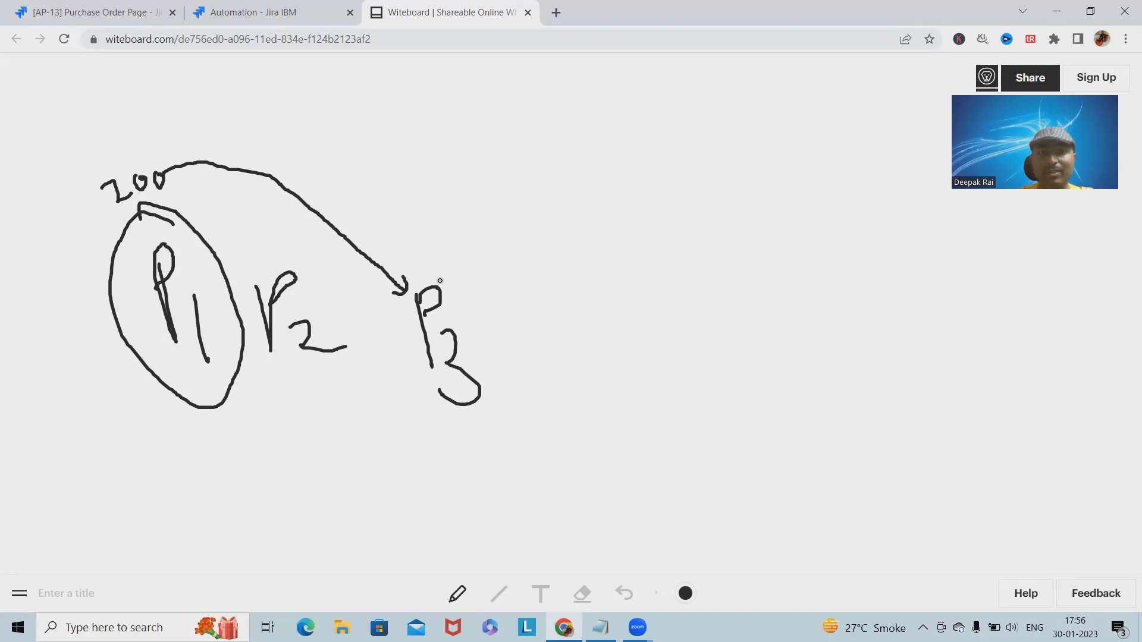
Circle the P3 and 200 labels and handwrite 'Import' beside circled P3
mouse_move(419, 273)
mouse_down()
mouse_move(473, 434)
mouse_move(442, 271)
mouse_up()
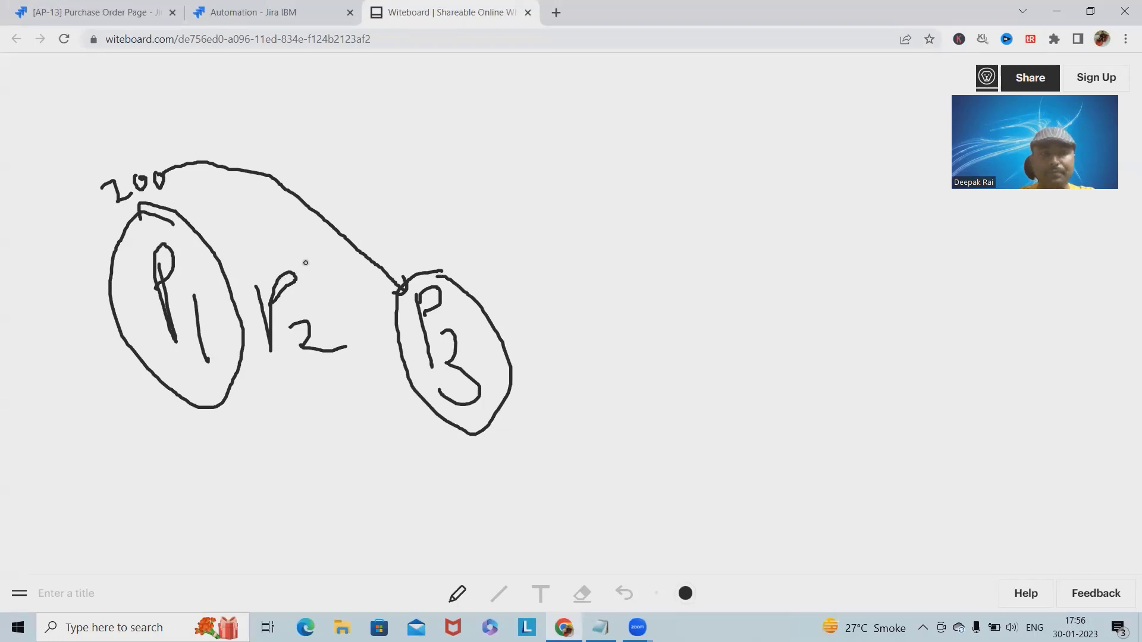
mouse_move(117, 165)
mouse_down()
mouse_move(98, 172)
mouse_move(152, 196)
mouse_move(147, 161)
mouse_up()
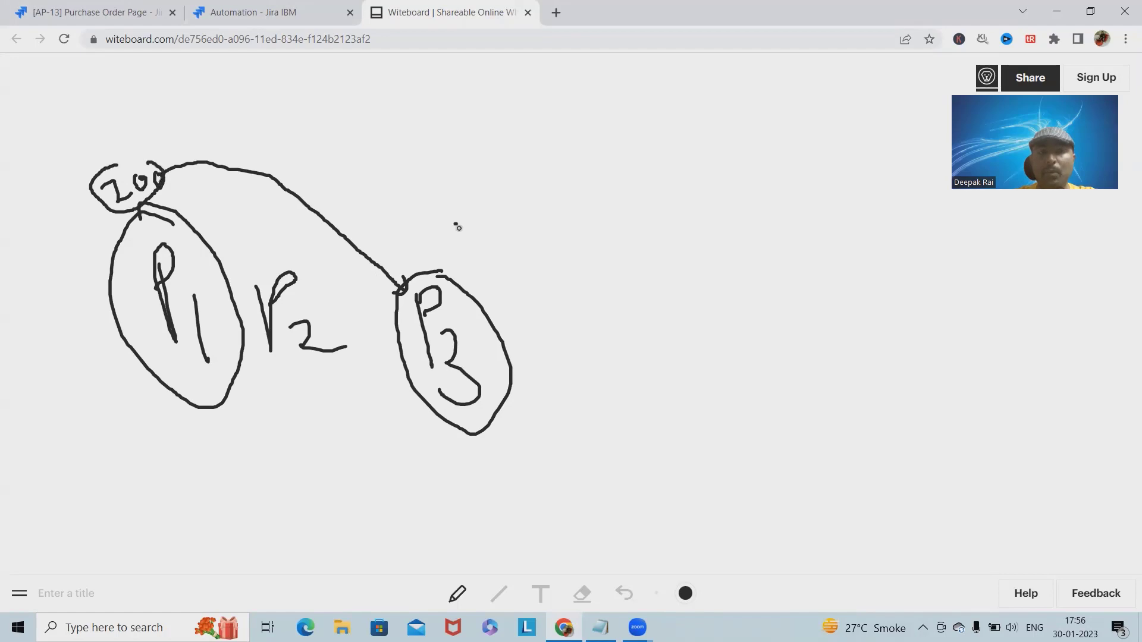
mouse_move(457, 226)
mouse_down()
mouse_move(471, 254)
mouse_move(474, 217)
mouse_up()
mouse_move(462, 257)
mouse_down()
mouse_move(489, 253)
mouse_move(503, 234)
mouse_move(520, 254)
mouse_move(544, 221)
mouse_move(569, 238)
mouse_move(575, 222)
mouse_up()
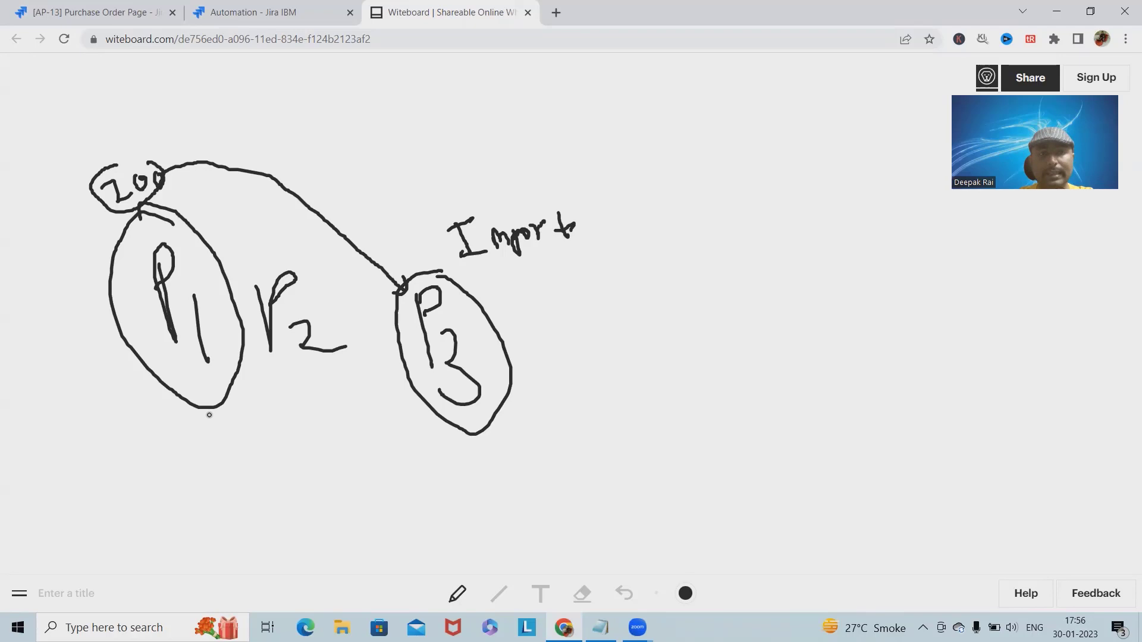
Curve from P1's circle to P3, retrace the 200 circle, write 100 over P2, circle P2
mouse_move(209, 415)
mouse_down()
mouse_move(243, 458)
mouse_move(469, 457)
mouse_move(470, 429)
mouse_up()
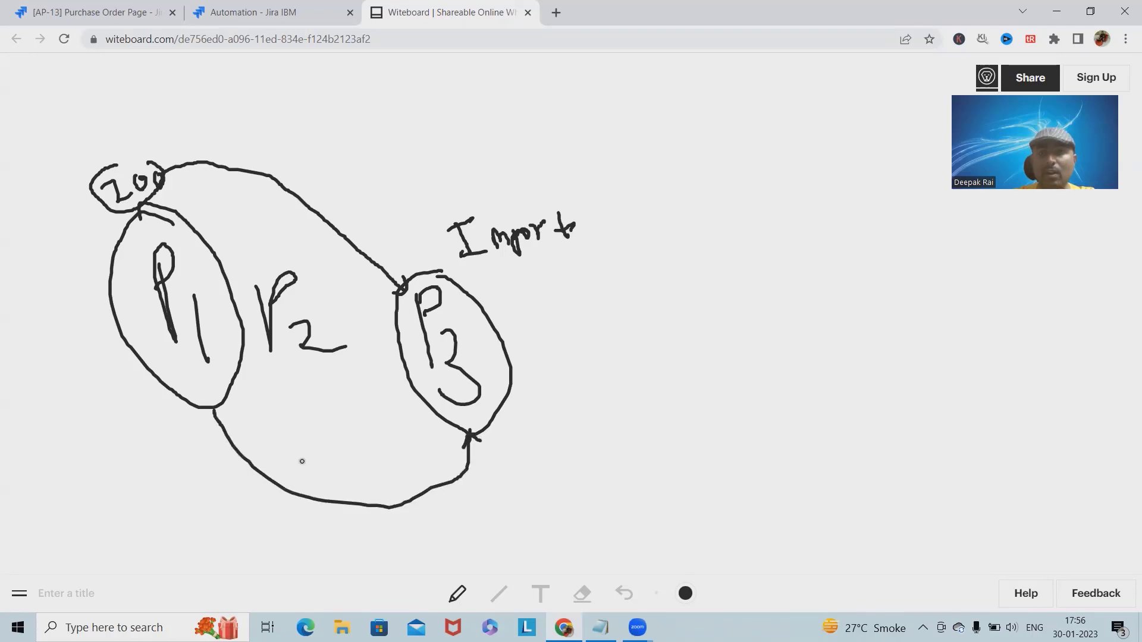
mouse_move(108, 163)
mouse_down()
mouse_move(132, 157)
mouse_move(149, 170)
mouse_up()
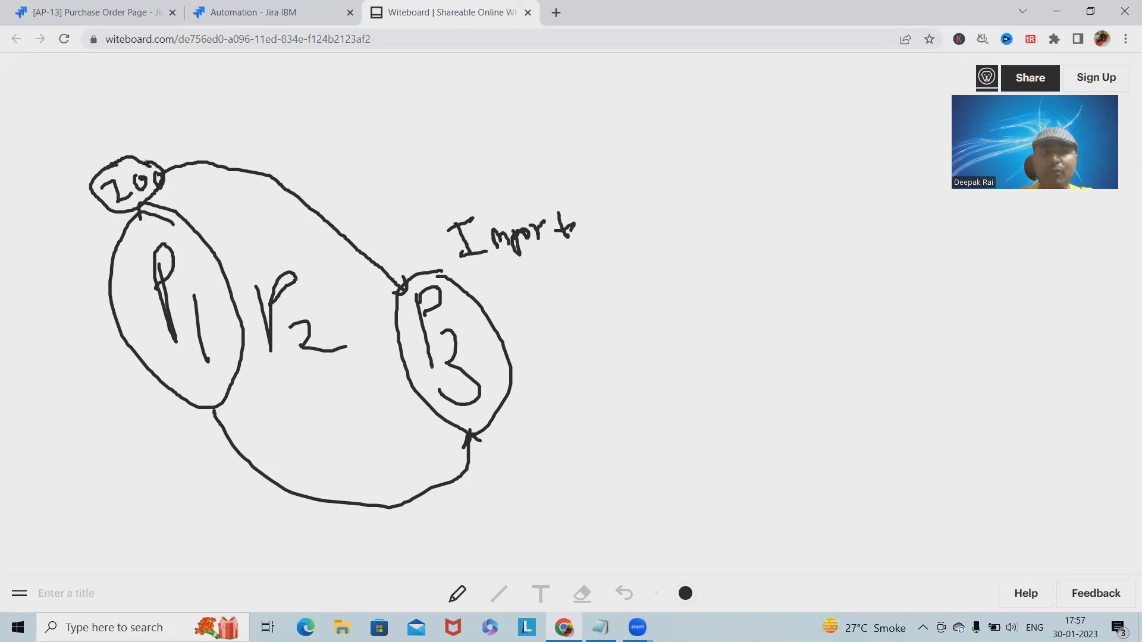
drag(260, 245, 273, 266)
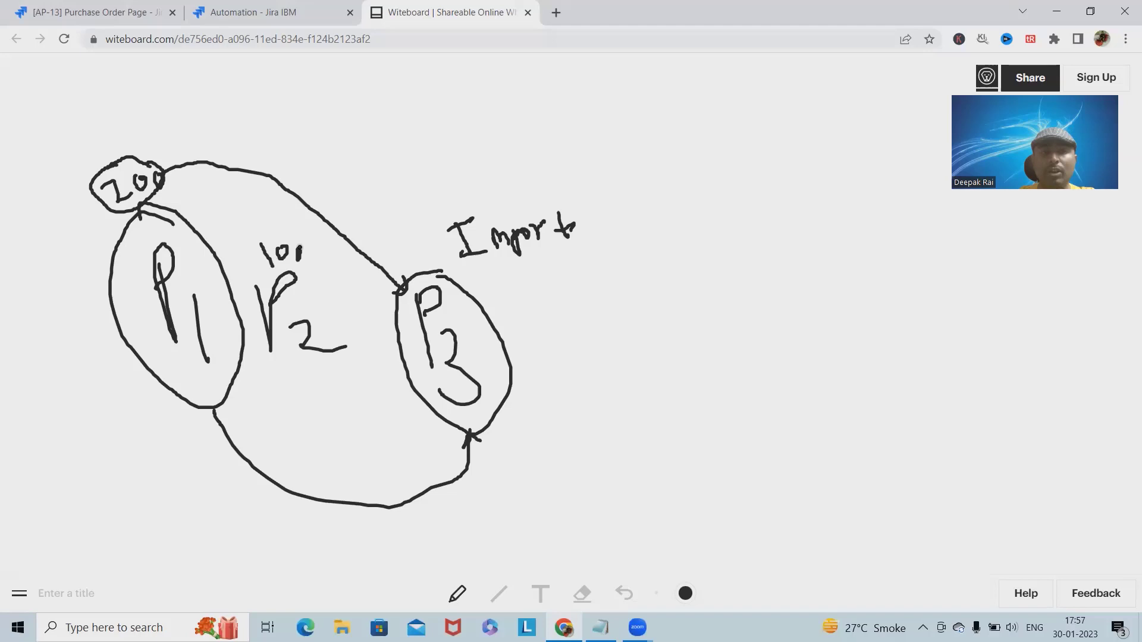
mouse_move(273, 275)
mouse_down()
mouse_move(246, 286)
mouse_move(308, 360)
mouse_move(312, 280)
mouse_move(272, 272)
mouse_up()
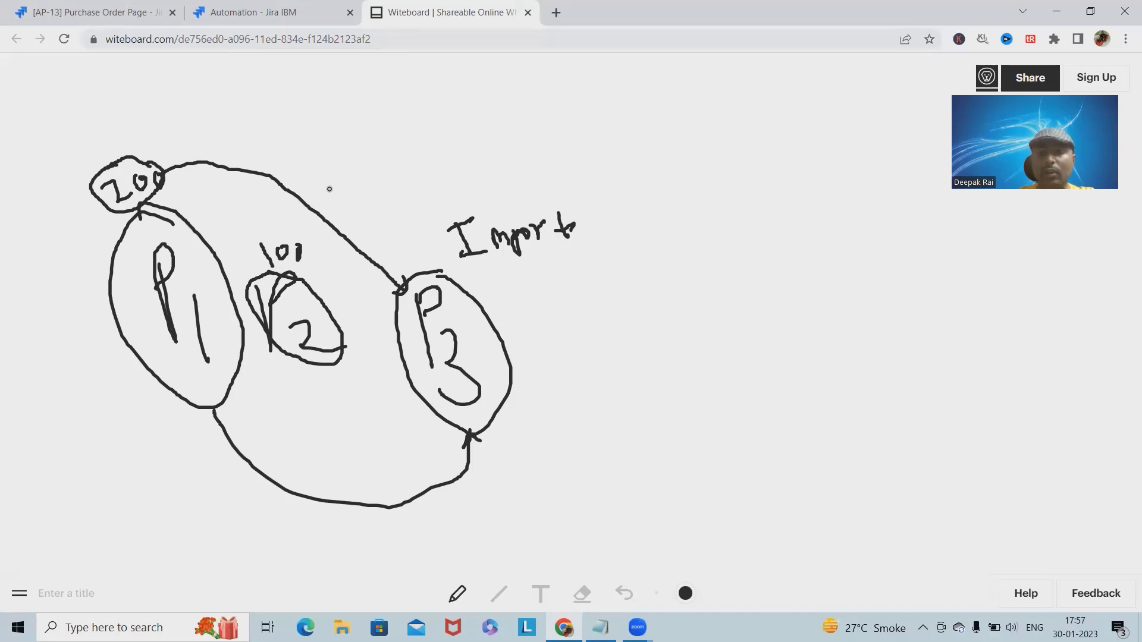
In Jira, go to Abhaya_Project's Project settings > Automation page
click(267, 13)
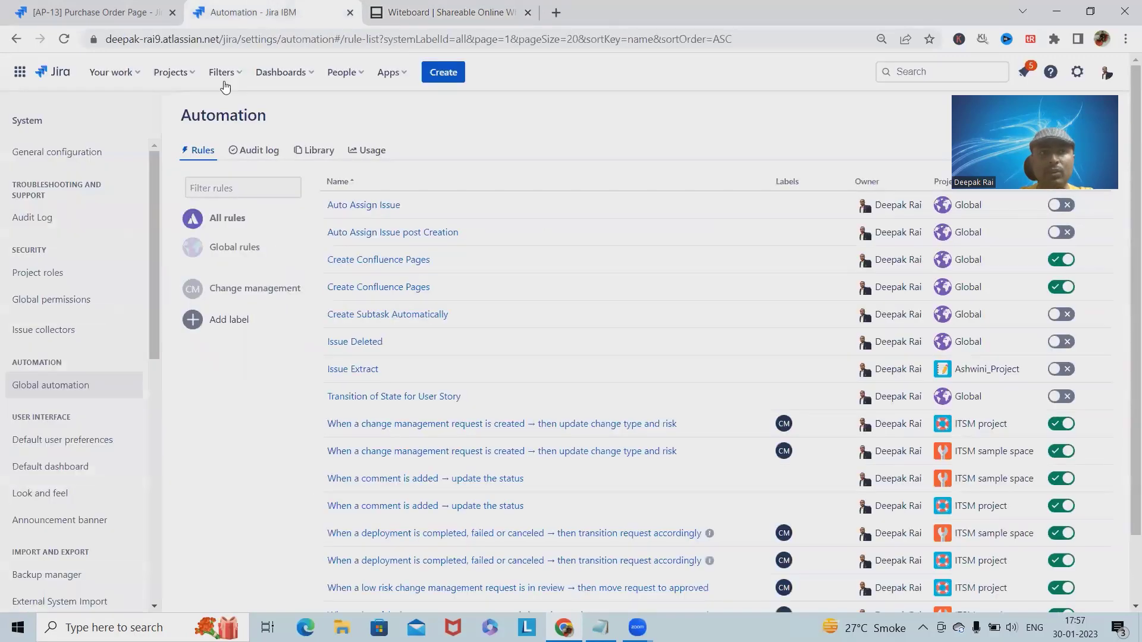
click(179, 75)
click(236, 132)
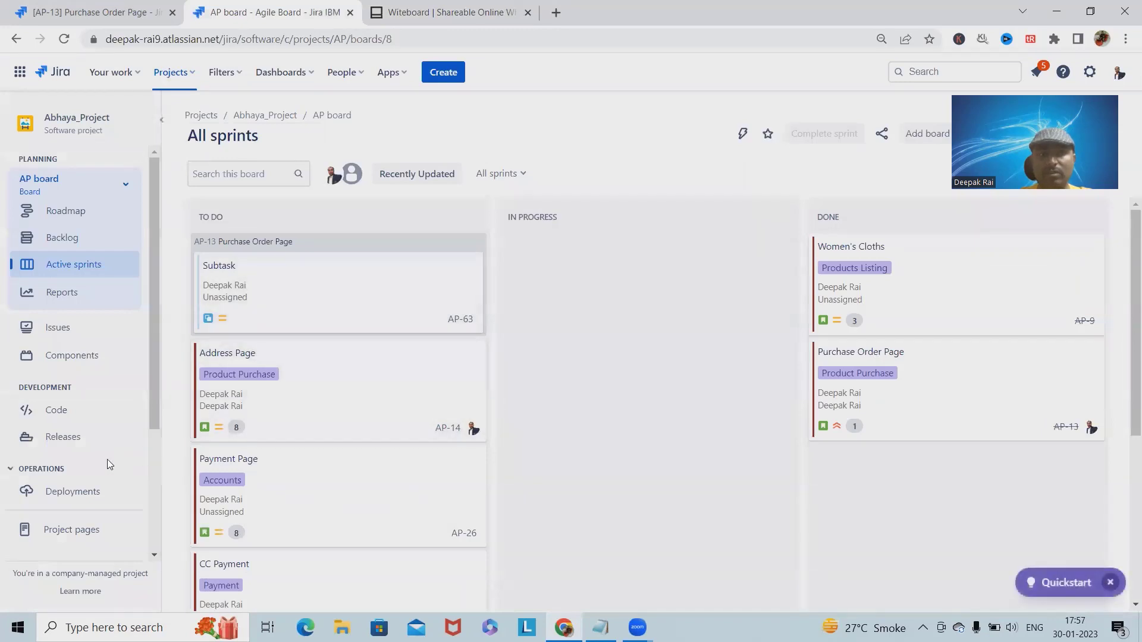
scroll(89, 505, down, 3)
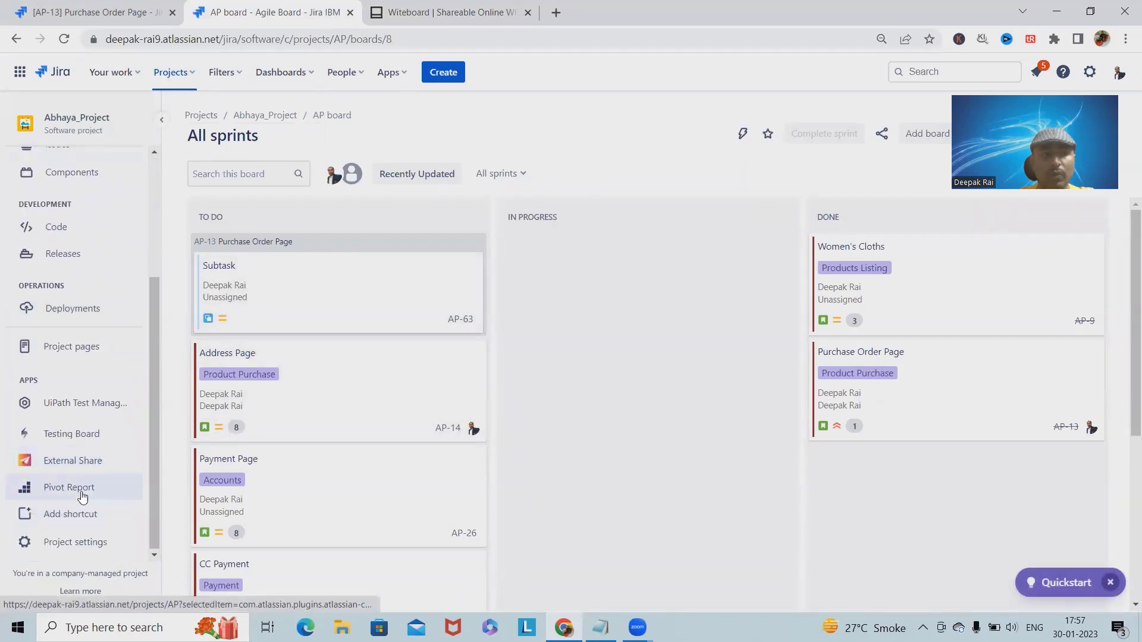
click(88, 543)
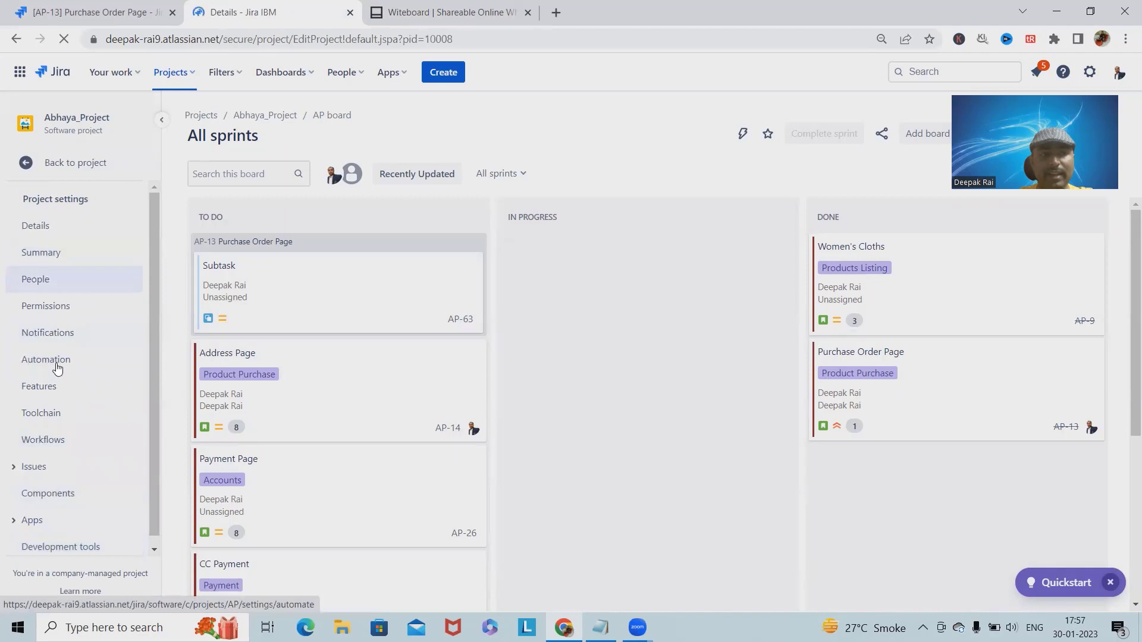
click(62, 364)
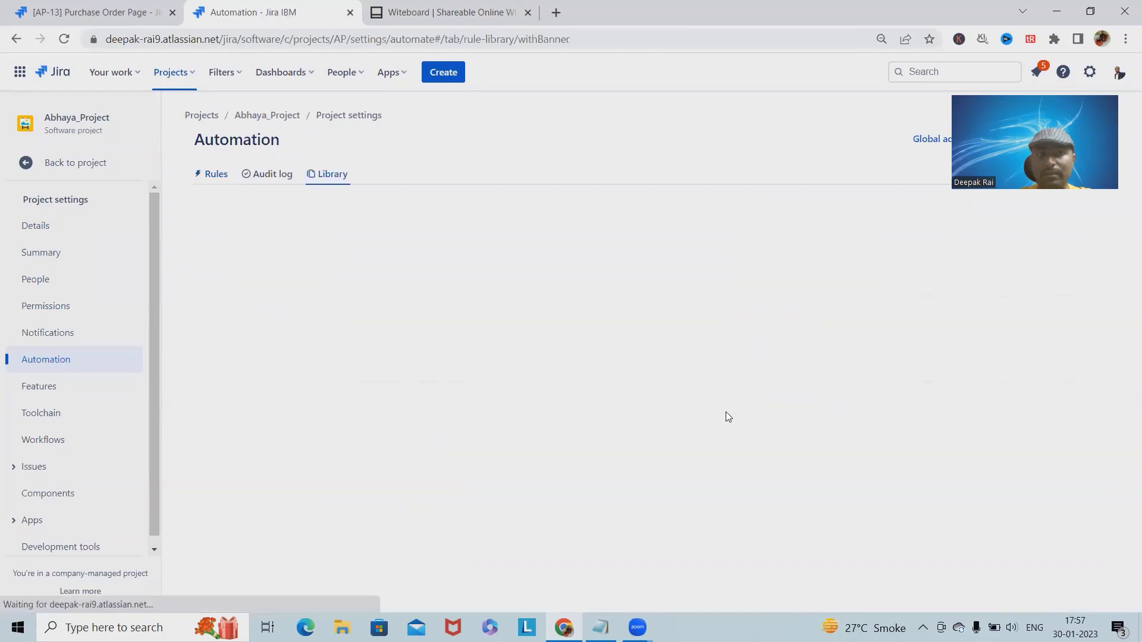
Check the Rules tab to confirm Abhaya_Project has no automation rules yet
scroll(522, 466, down, 5)
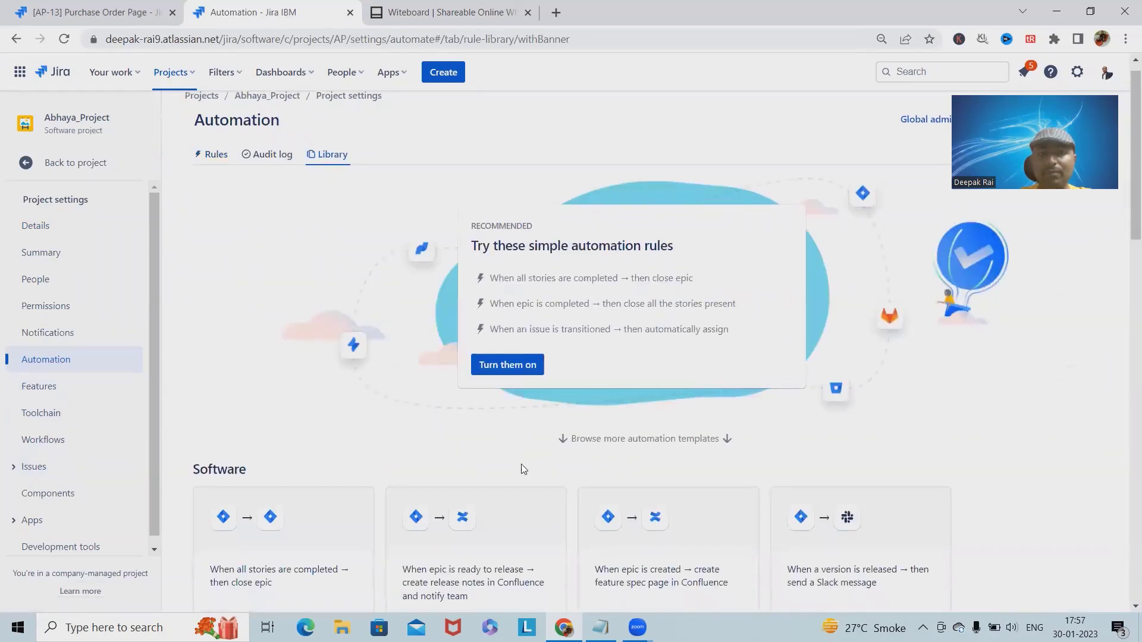
scroll(535, 503, up, 4)
scroll(533, 511, up, 1)
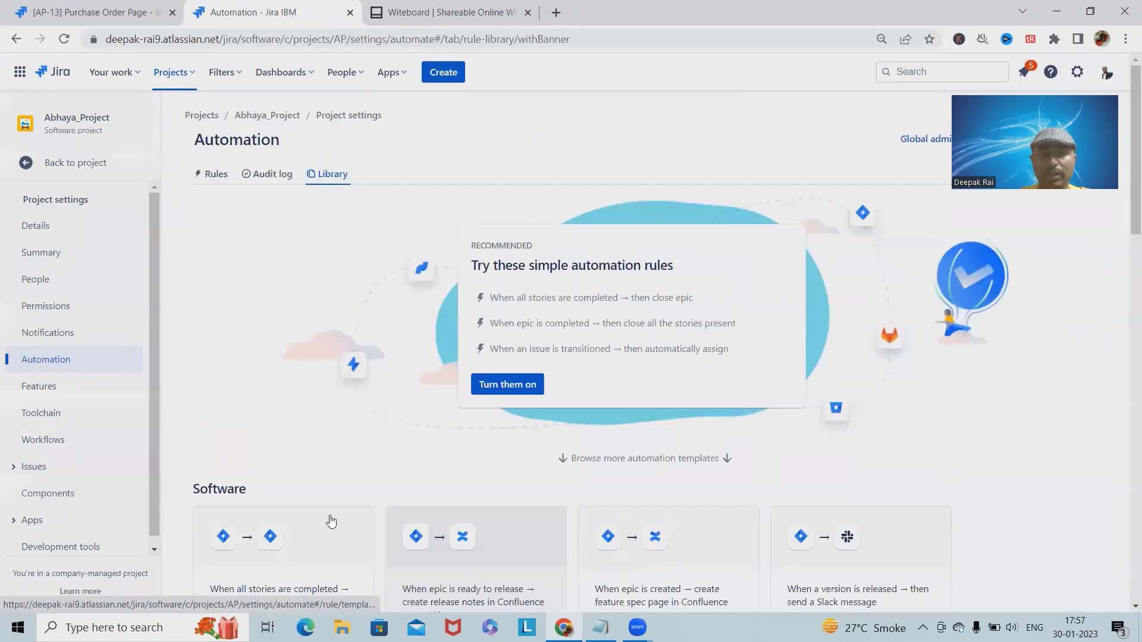
click(218, 178)
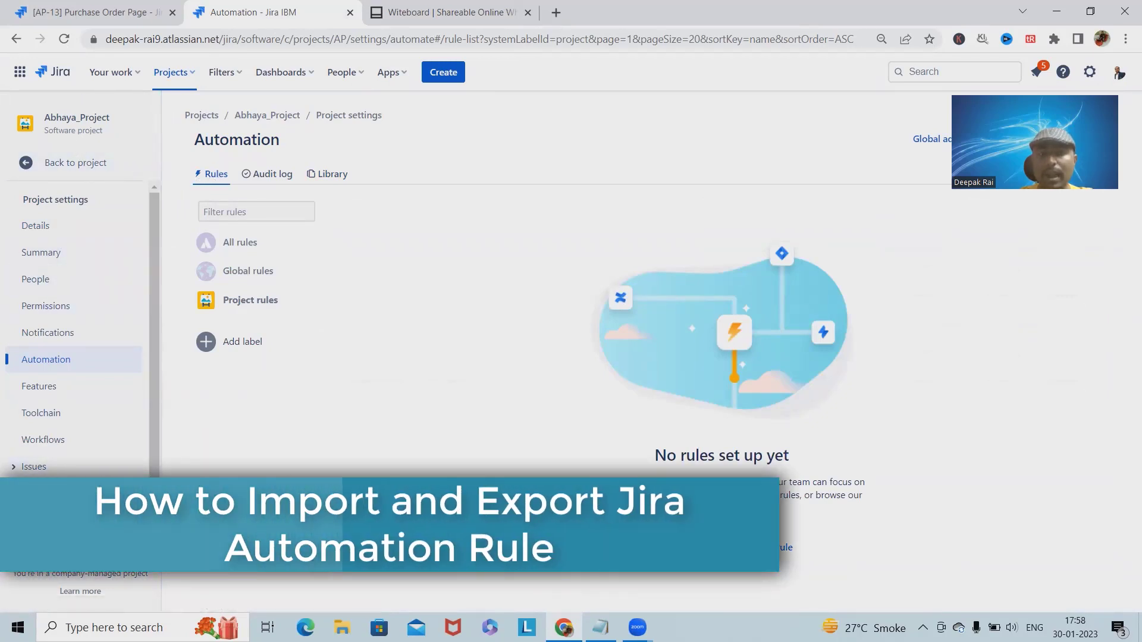
Browse the rule library and view the version-unreleased Slack message template
click(327, 173)
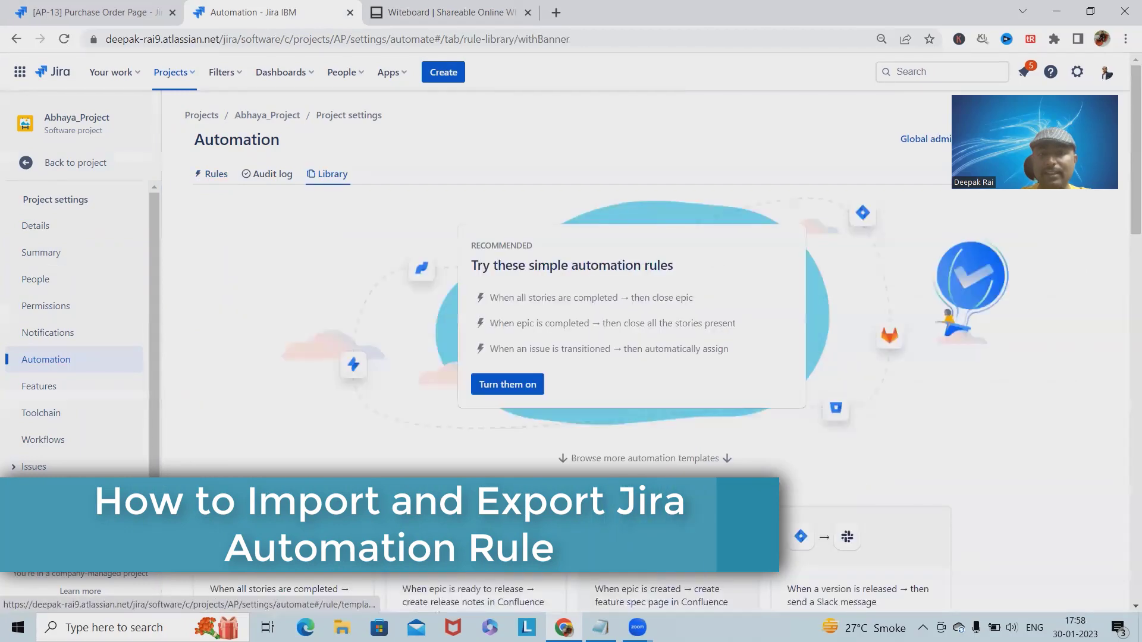
scroll(299, 316, down, 9)
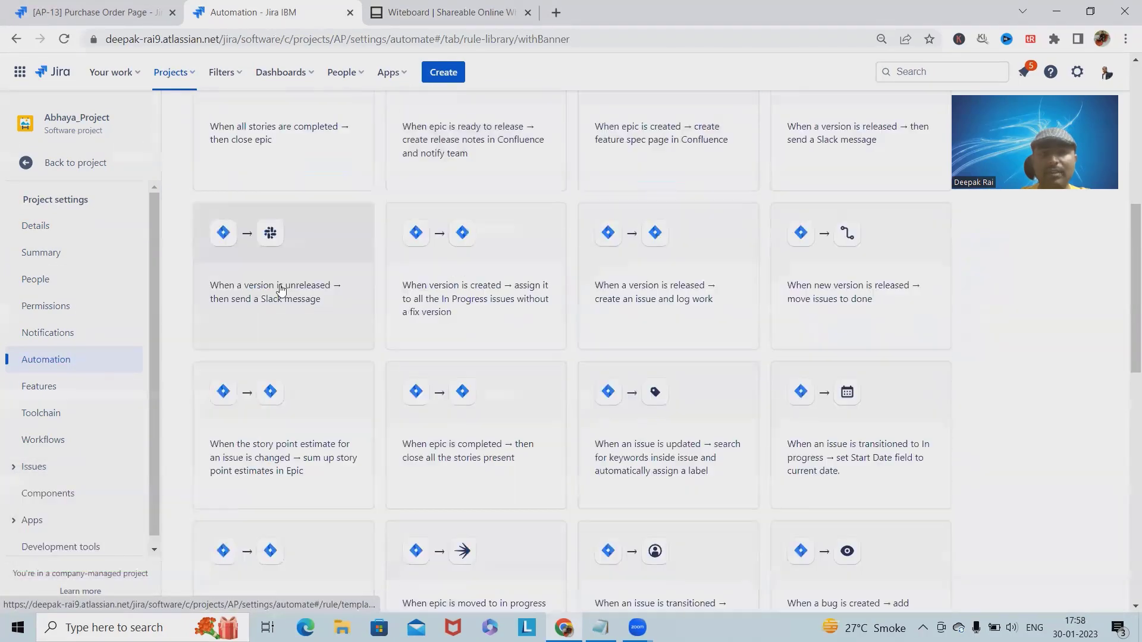
click(299, 316)
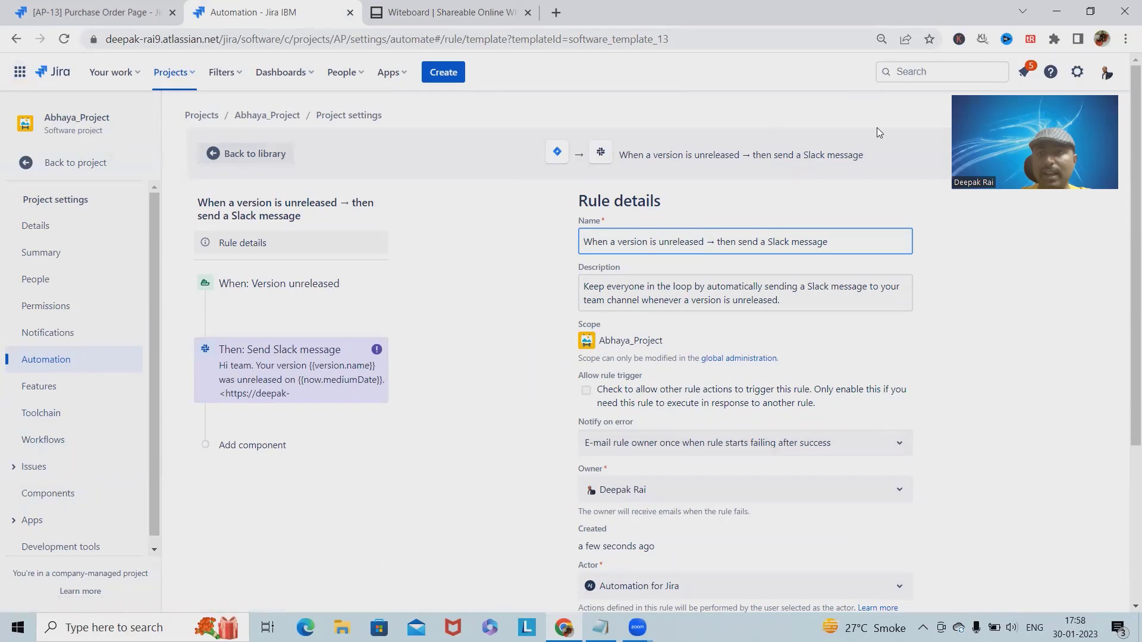
scroll(713, 357, down, 3)
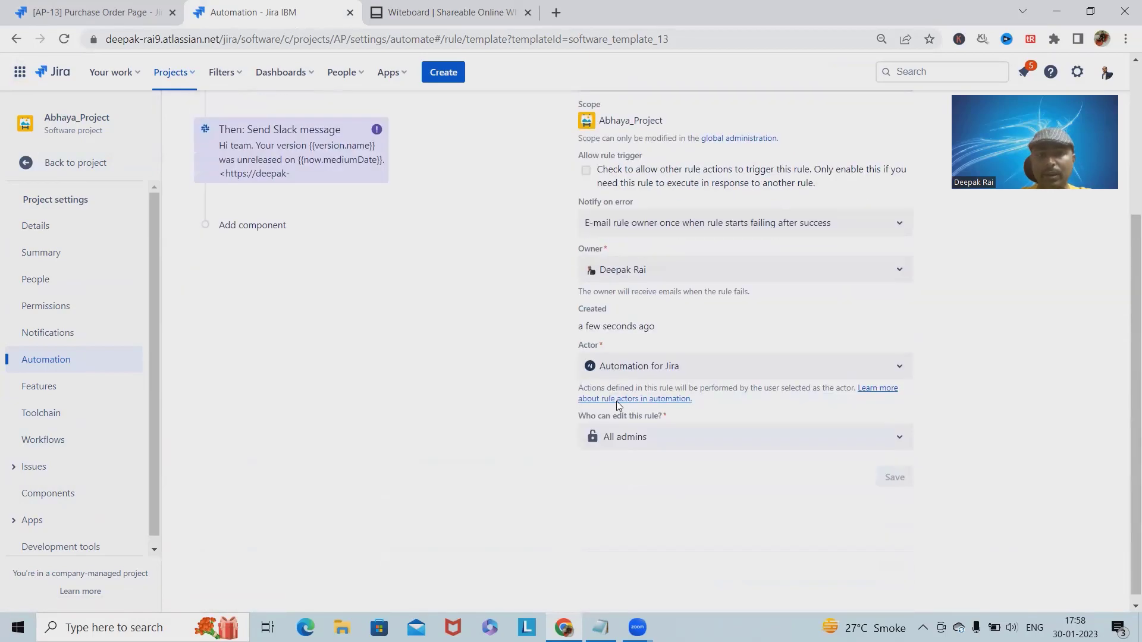
scroll(892, 250, up, 3)
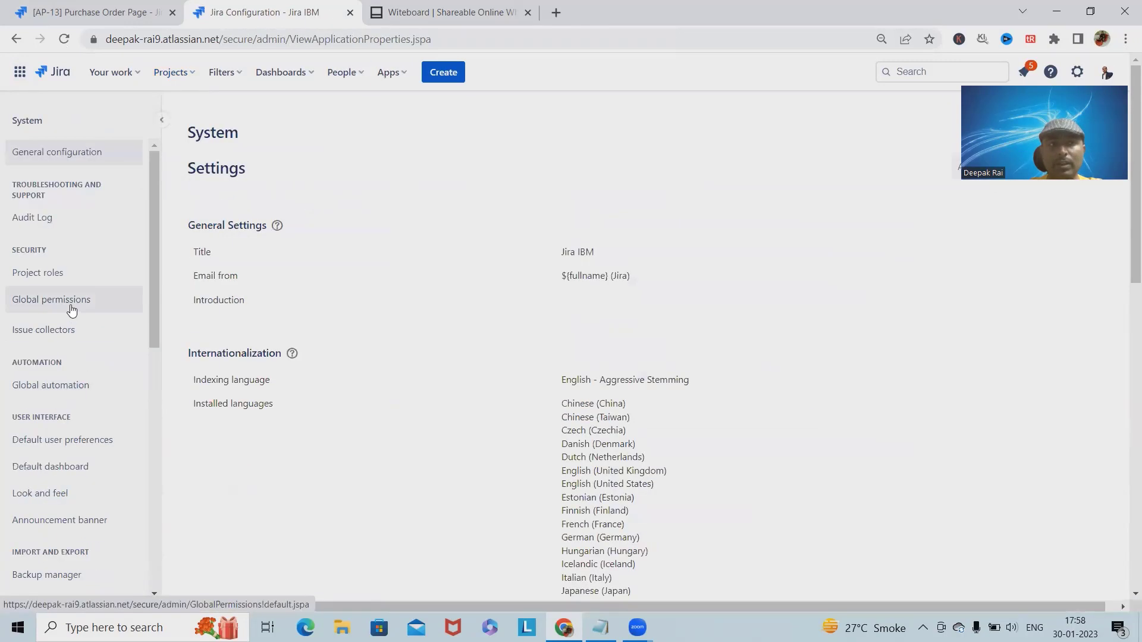
From Global automation, export the Auto Assign Issue post Creation rule as JSON
click(65, 389)
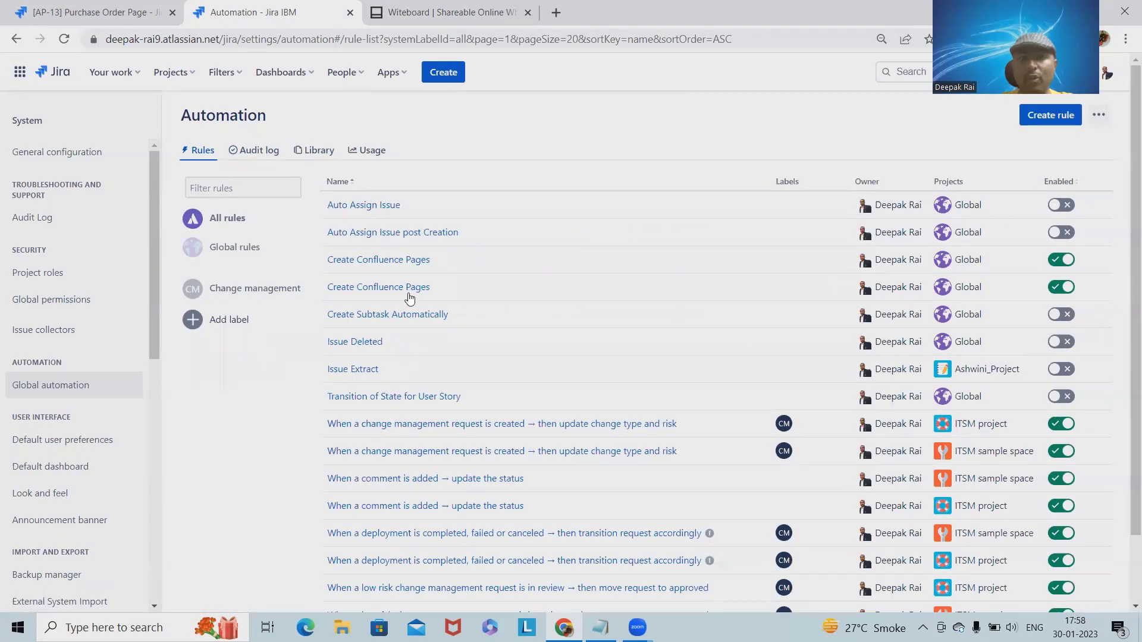
click(1101, 233)
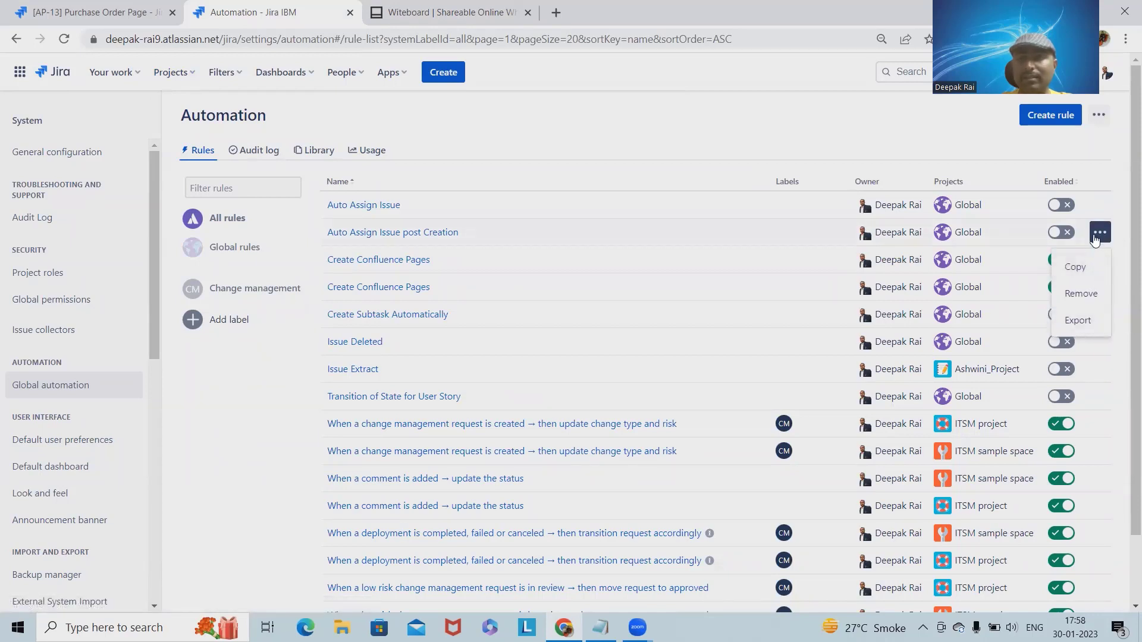
click(1075, 325)
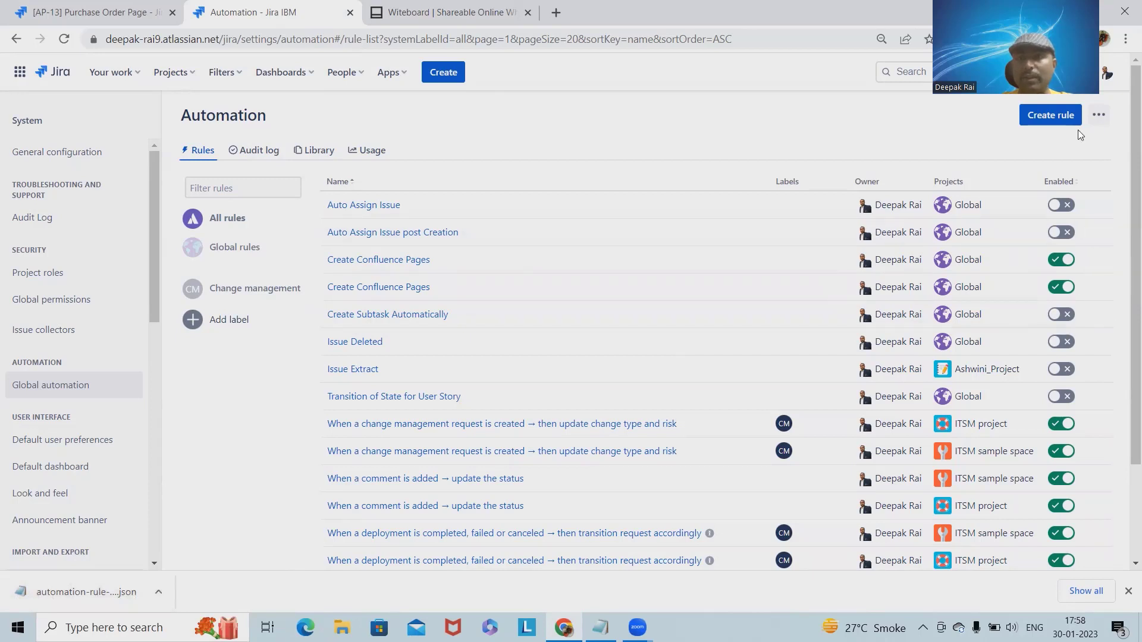
Return to Abhaya_Project's automation settings and open the ••• menu beside Create rule
click(171, 72)
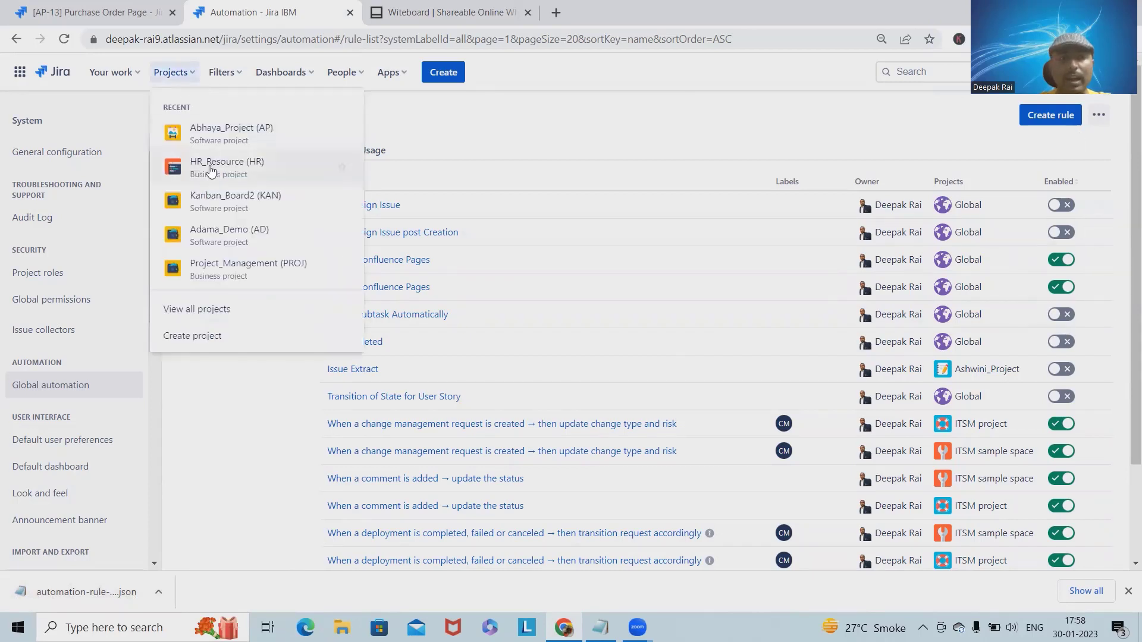
click(237, 136)
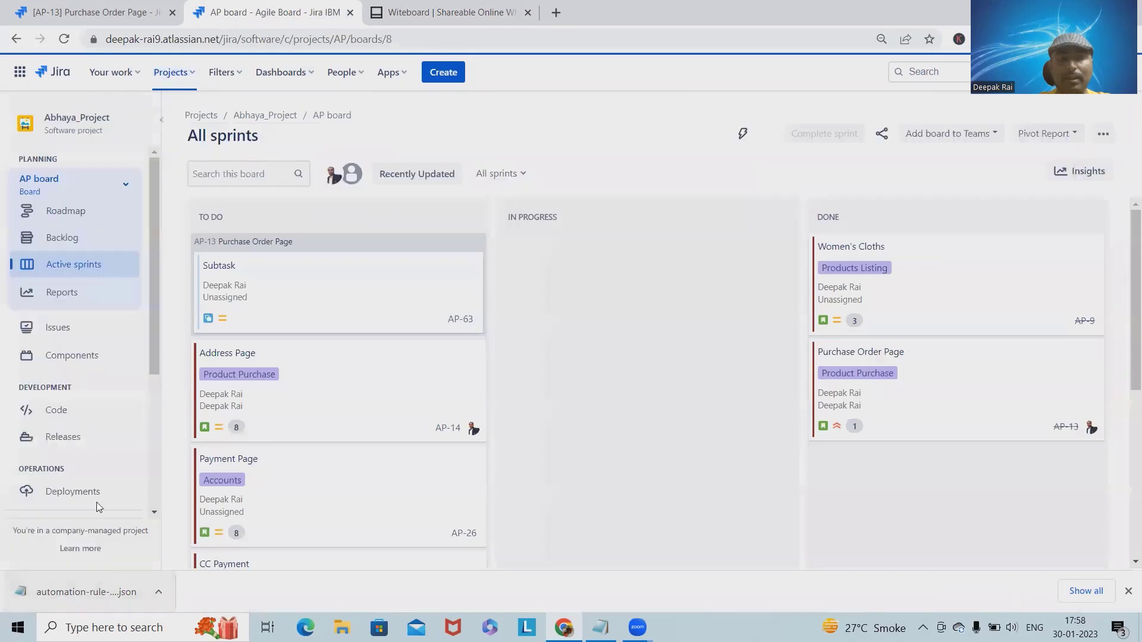
scroll(71, 507, down, 4)
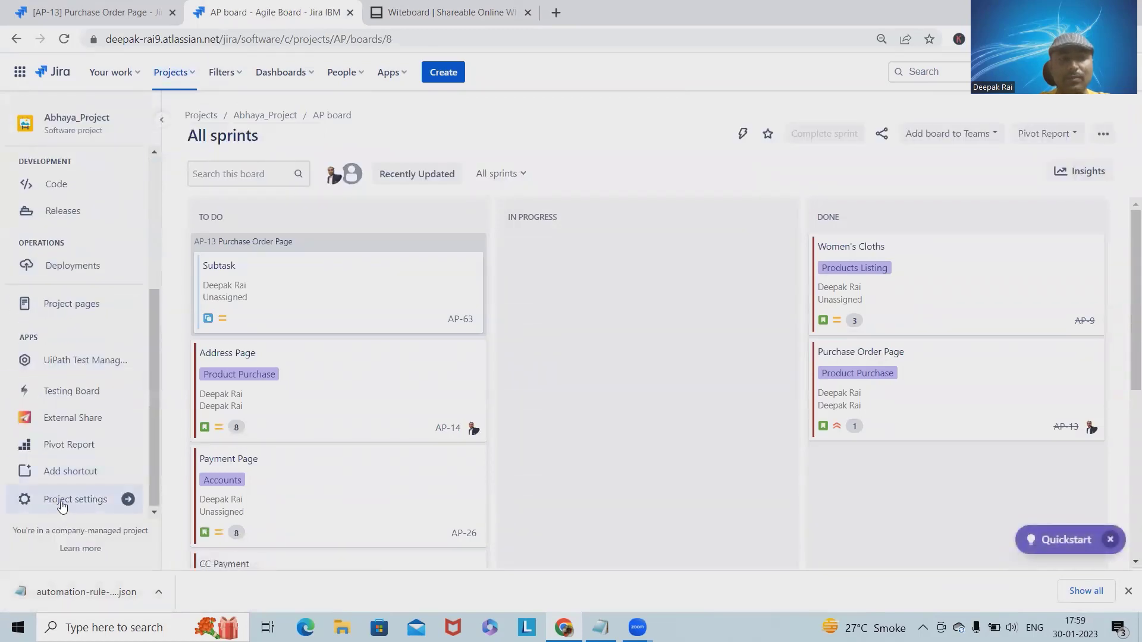
click(60, 503)
click(64, 363)
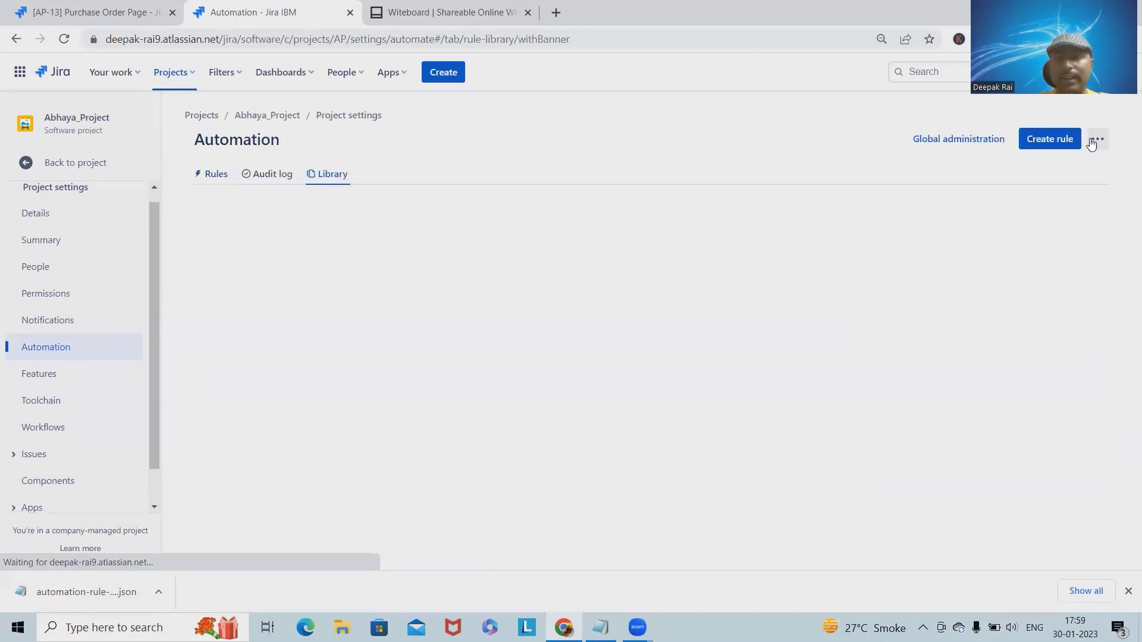
click(1096, 141)
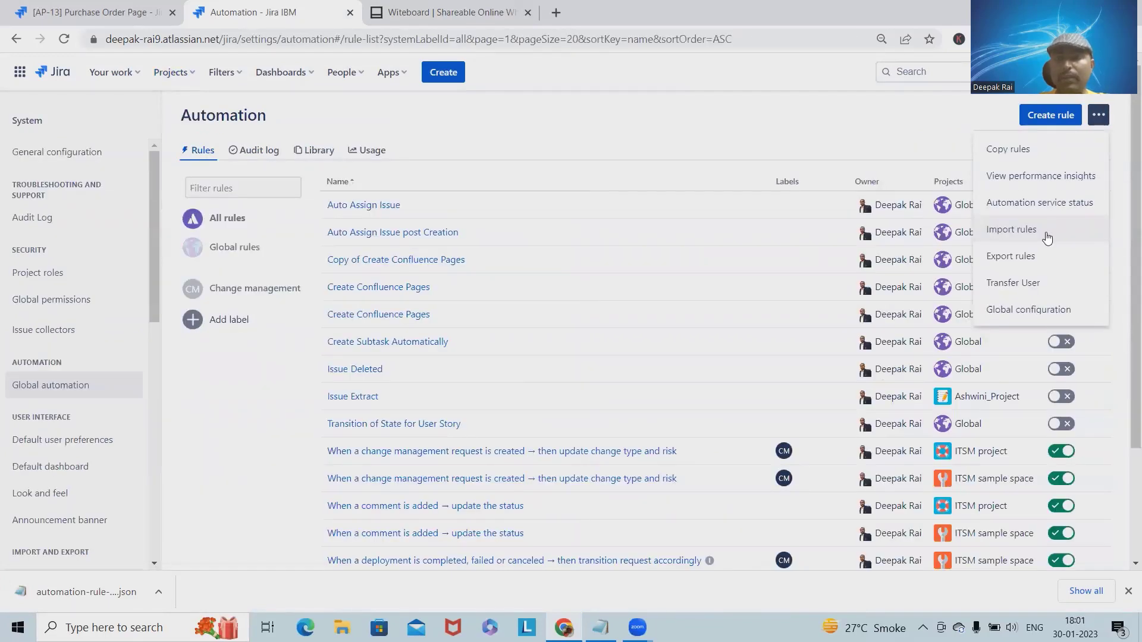
Upload the exported rule JSON file and select Copy of Auto Assign Issue post Creation
click(1046, 234)
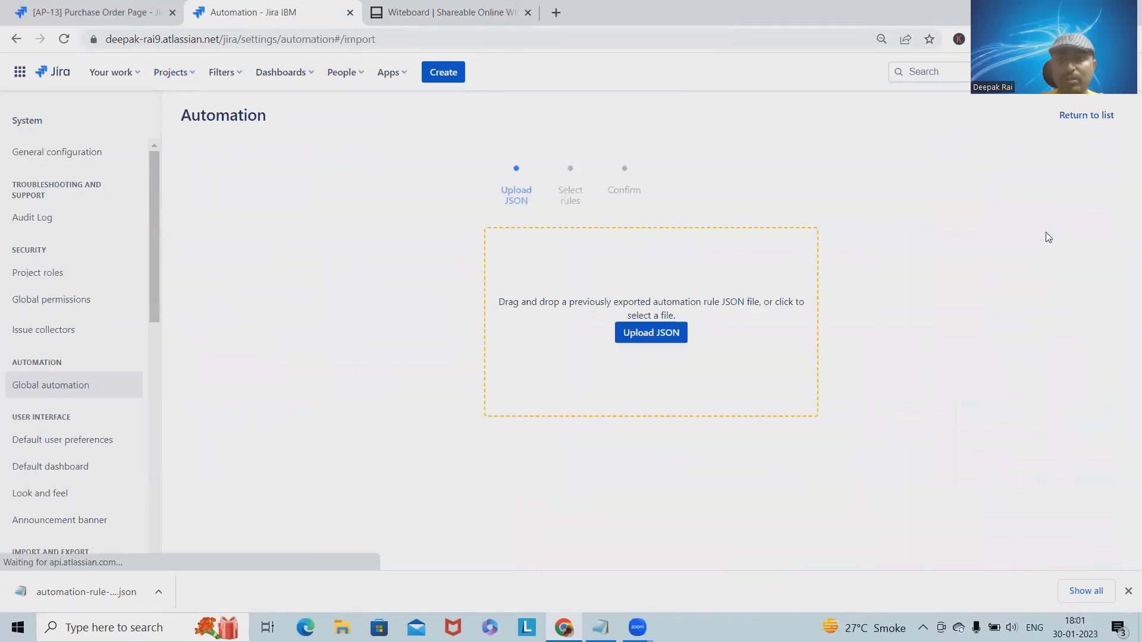
click(672, 333)
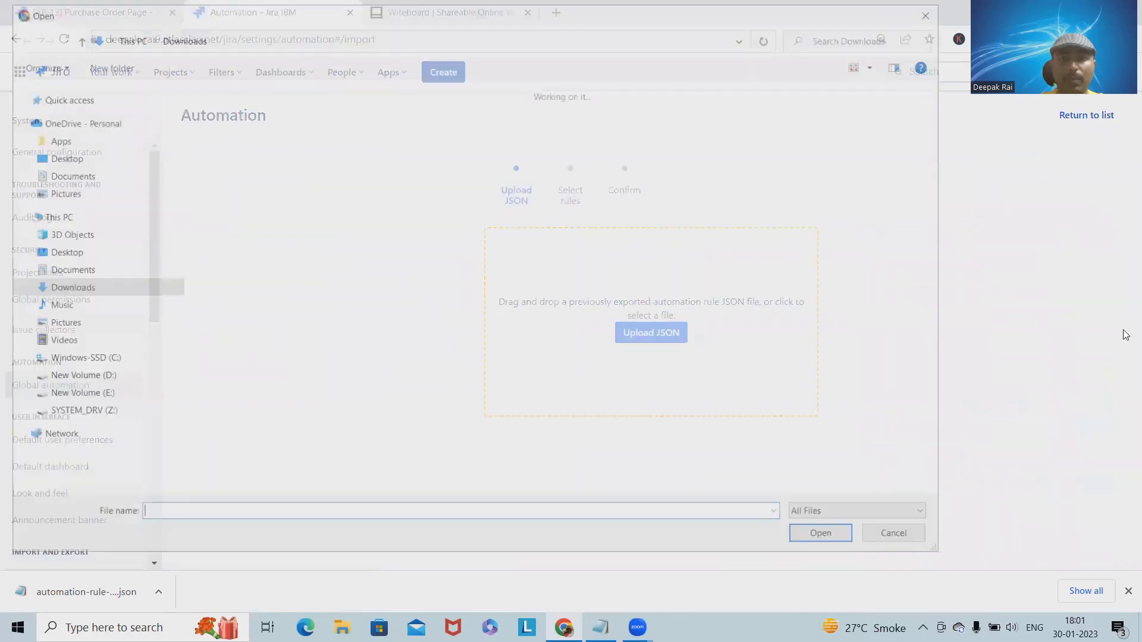
click(220, 167)
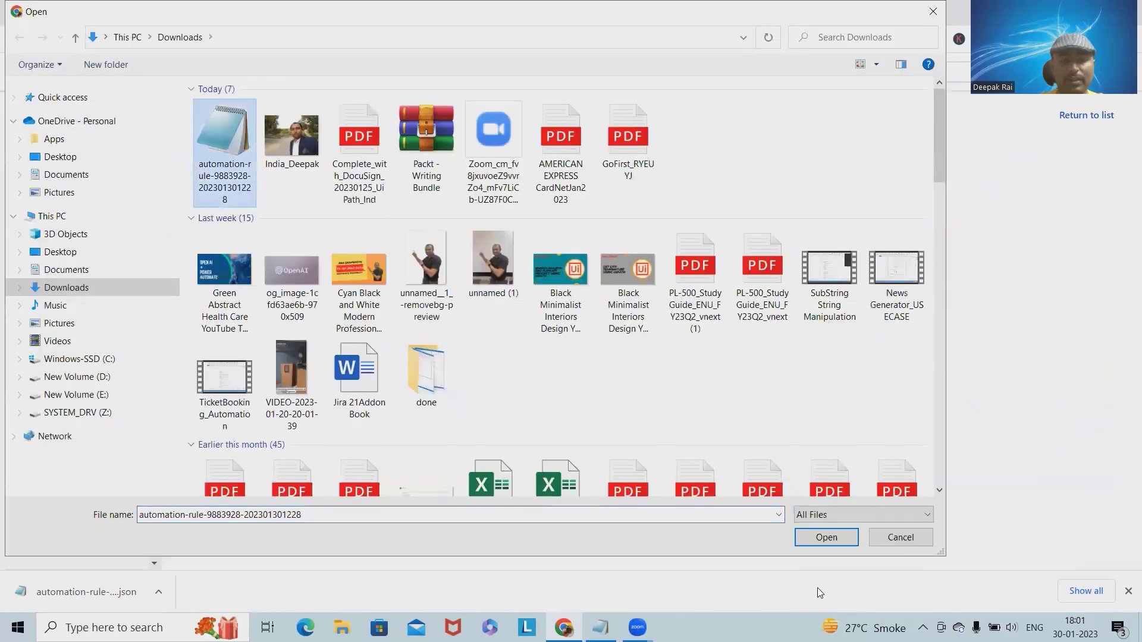
click(826, 537)
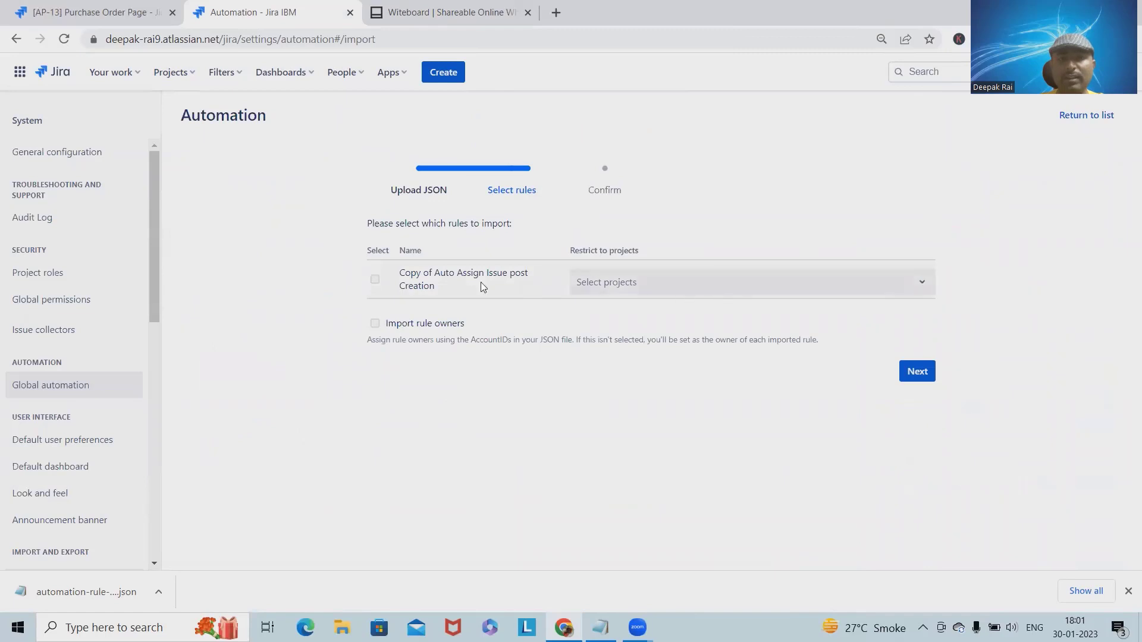
click(375, 281)
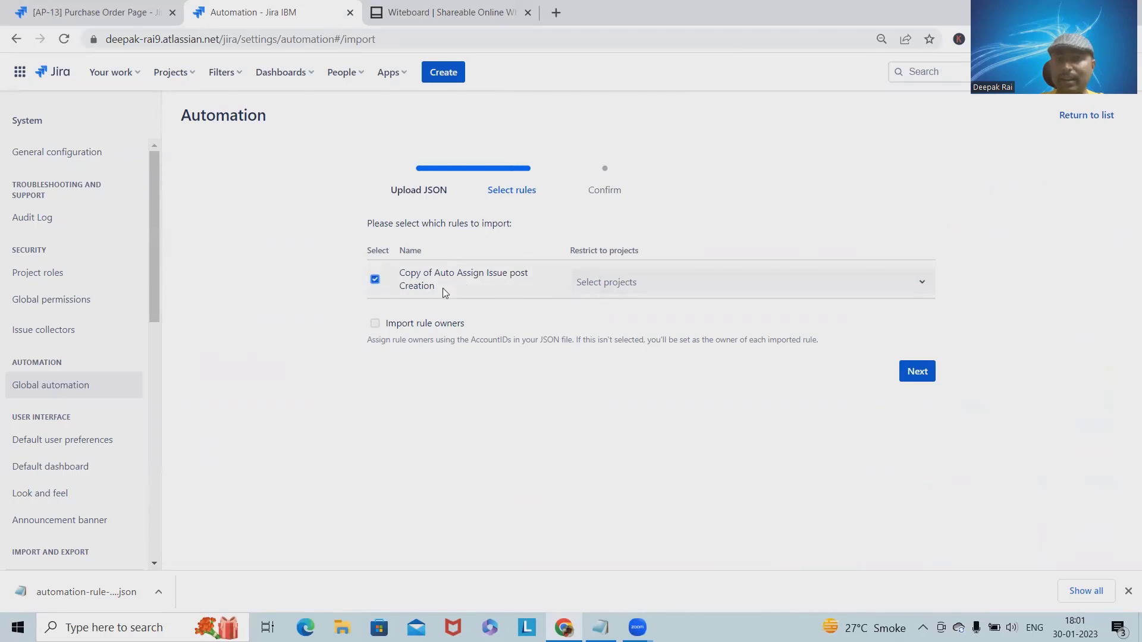
Restrict the imported rule to Abhaya_Project (AP) and RPA_ACME (ACME)
click(638, 286)
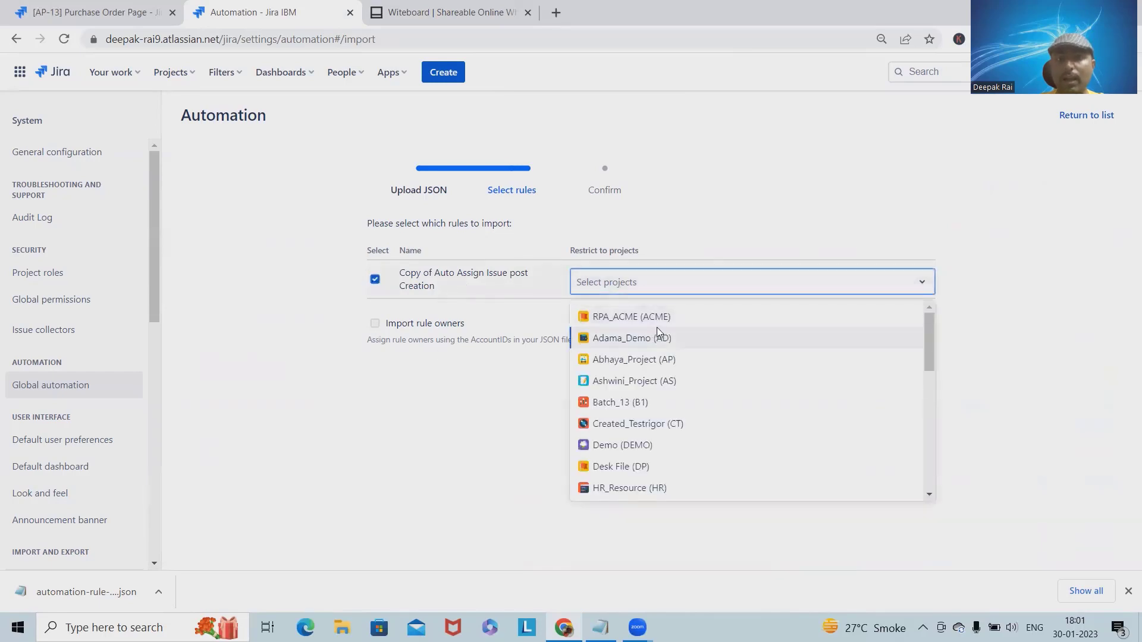
click(632, 359)
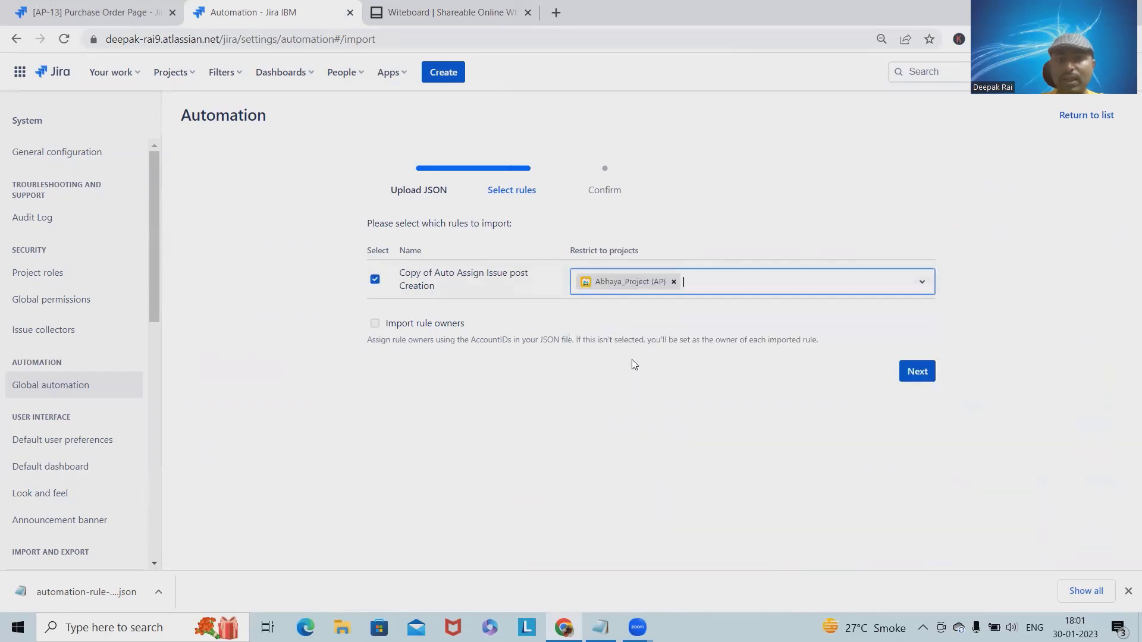
click(708, 293)
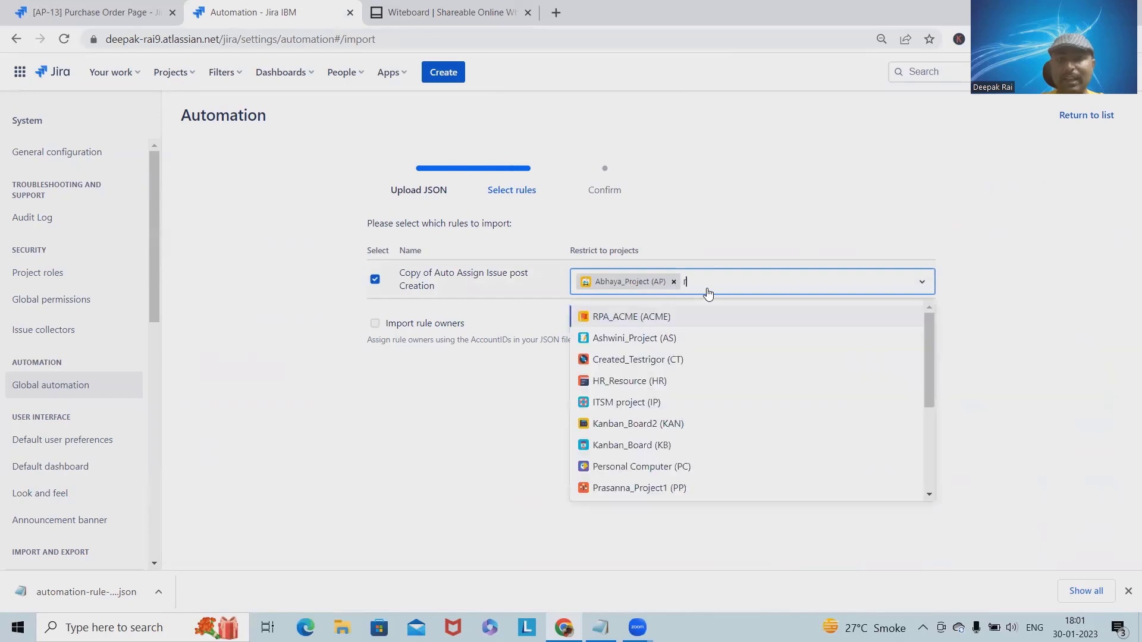
click(677, 318)
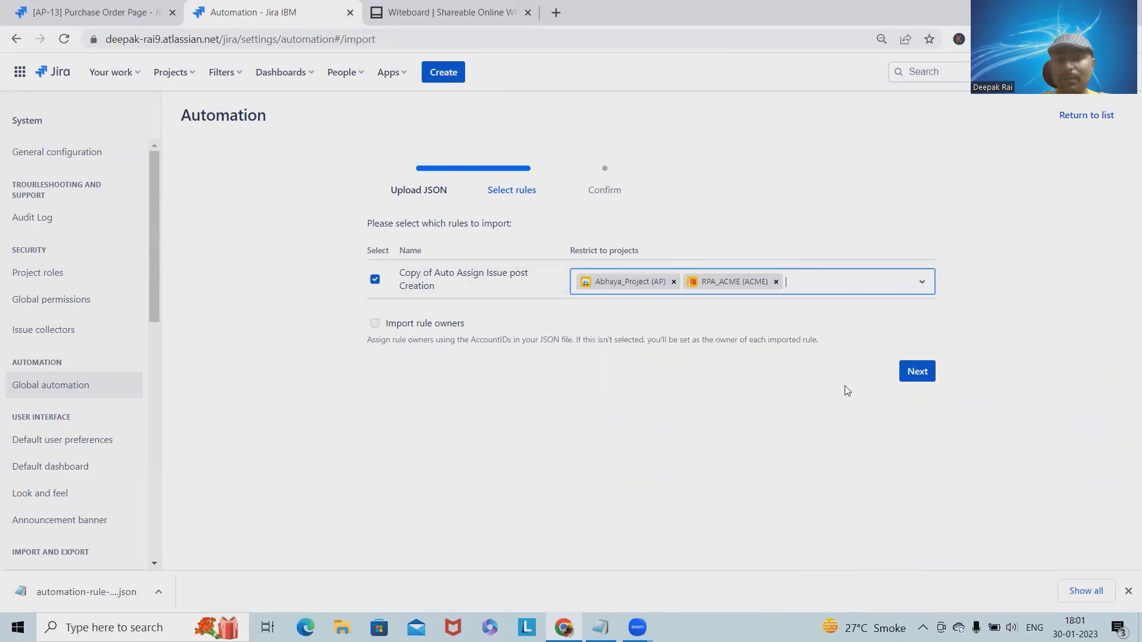
Go to the Confirm step, note that rules import disabled, and run the import
click(918, 370)
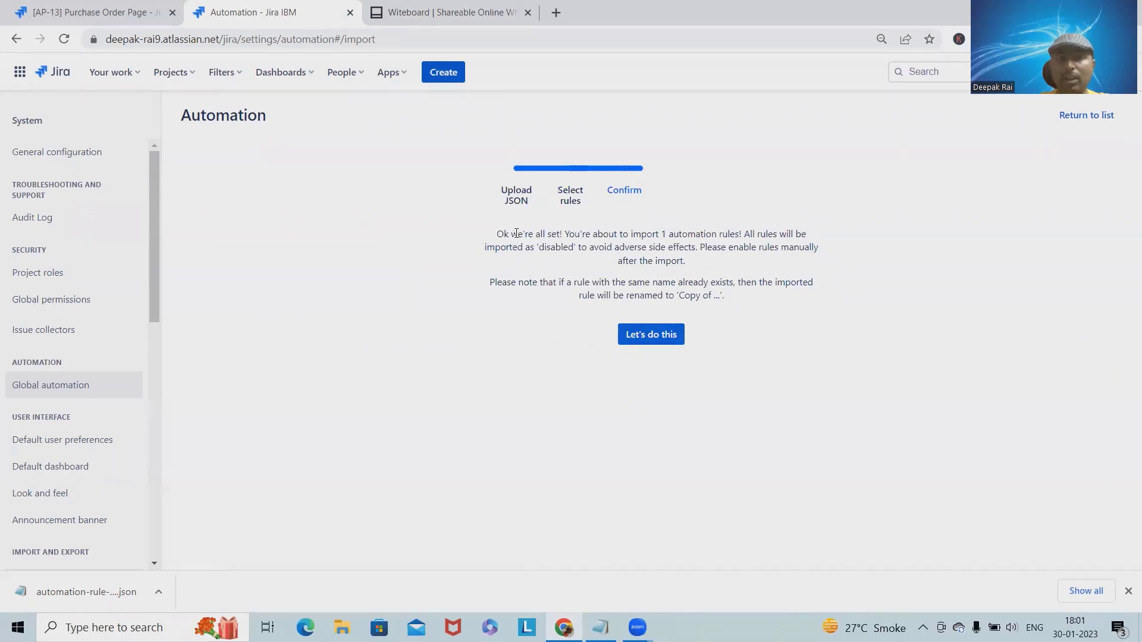
drag(529, 234, 817, 259)
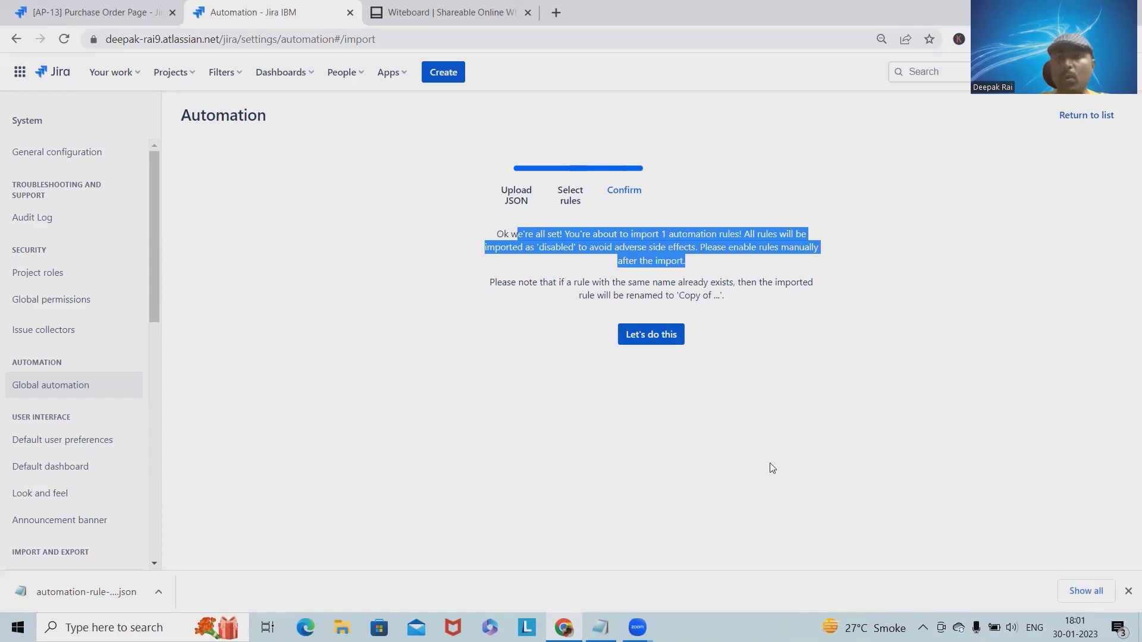
click(640, 337)
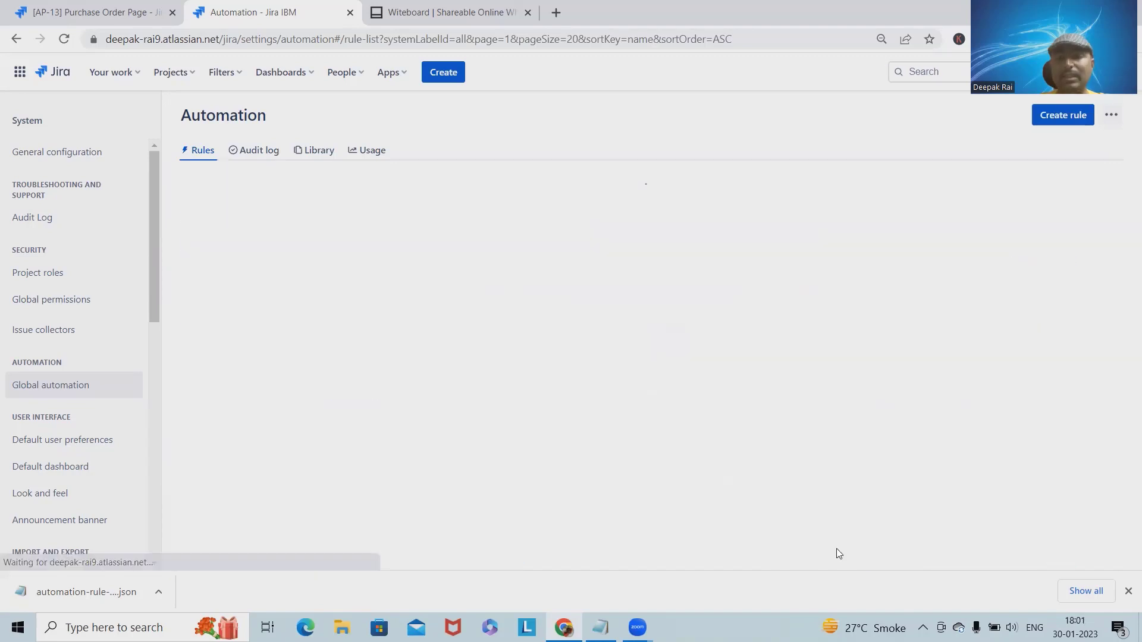
Reload the rules list and find Copy of Auto Assign Issue post Creation, disabled, Multiple projects
scroll(988, 456, down, 3)
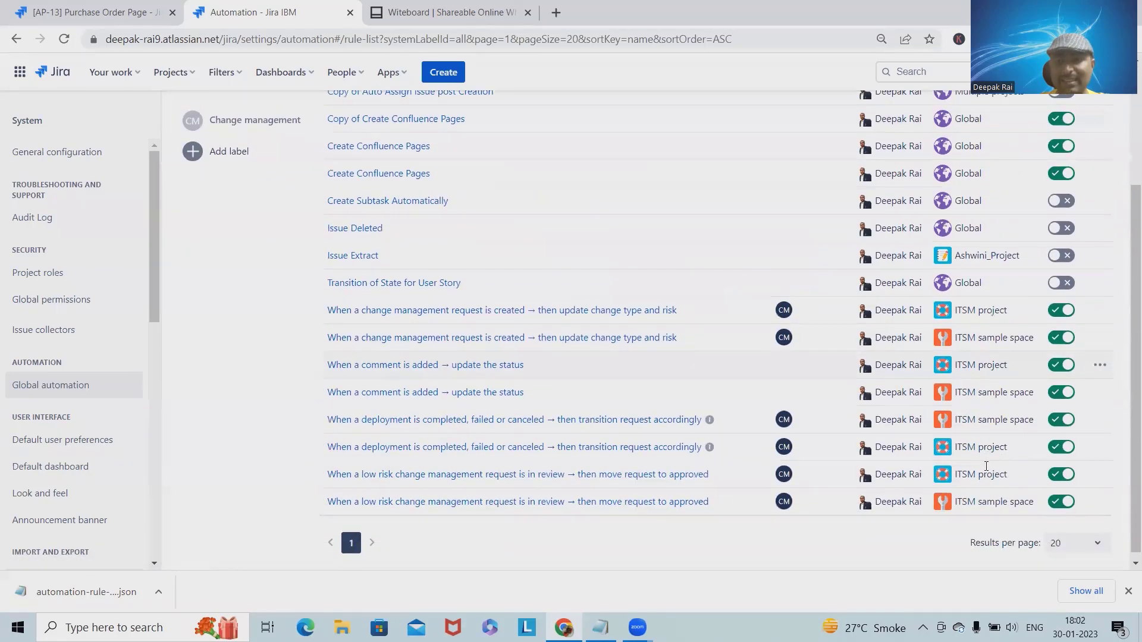
scroll(970, 470, up, 3)
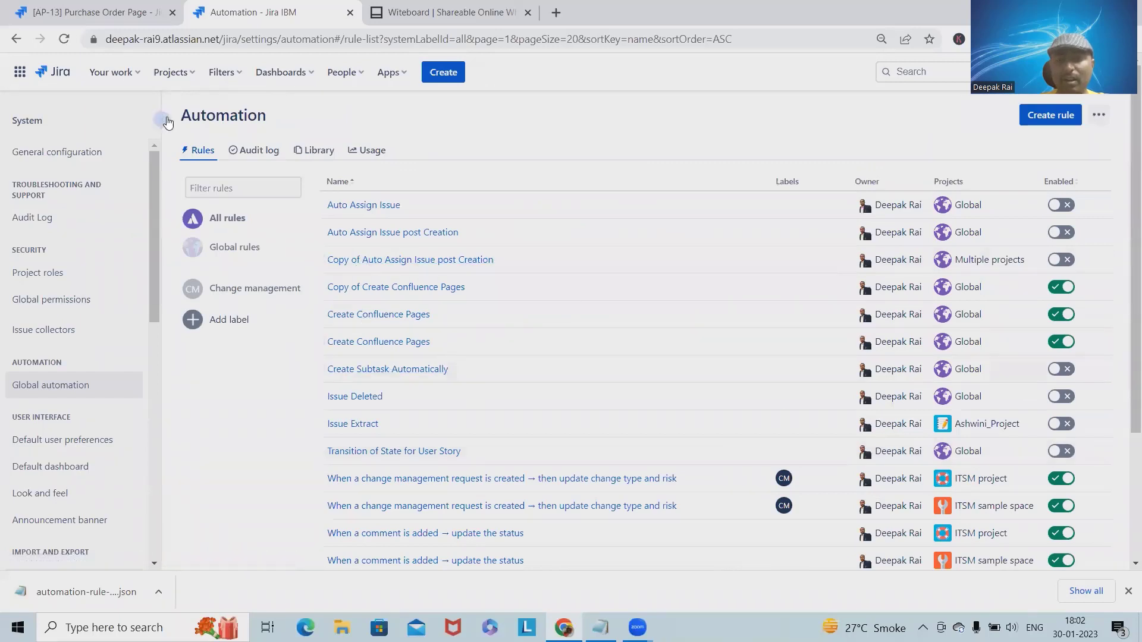
click(69, 41)
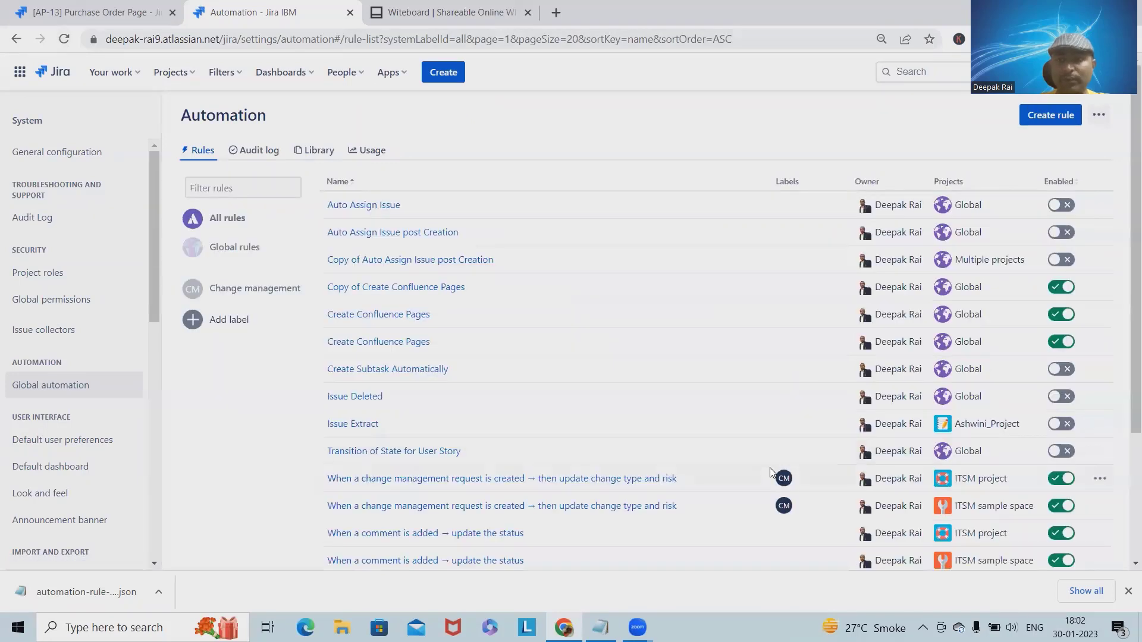
scroll(928, 468, down, 2)
scroll(928, 467, down, 2)
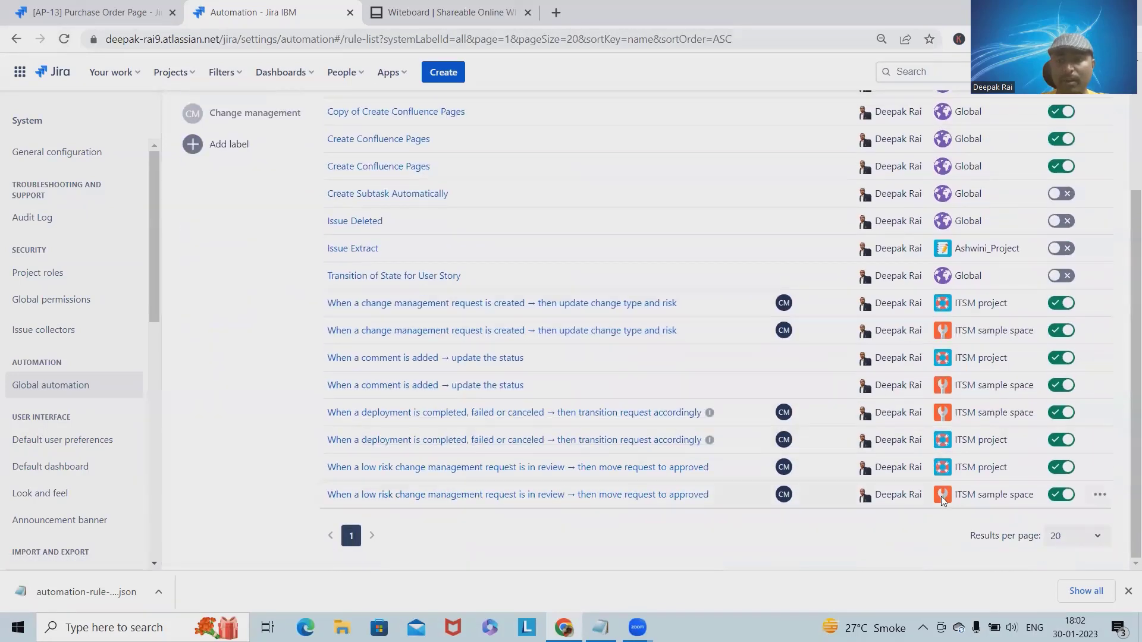
scroll(775, 479, up, 3)
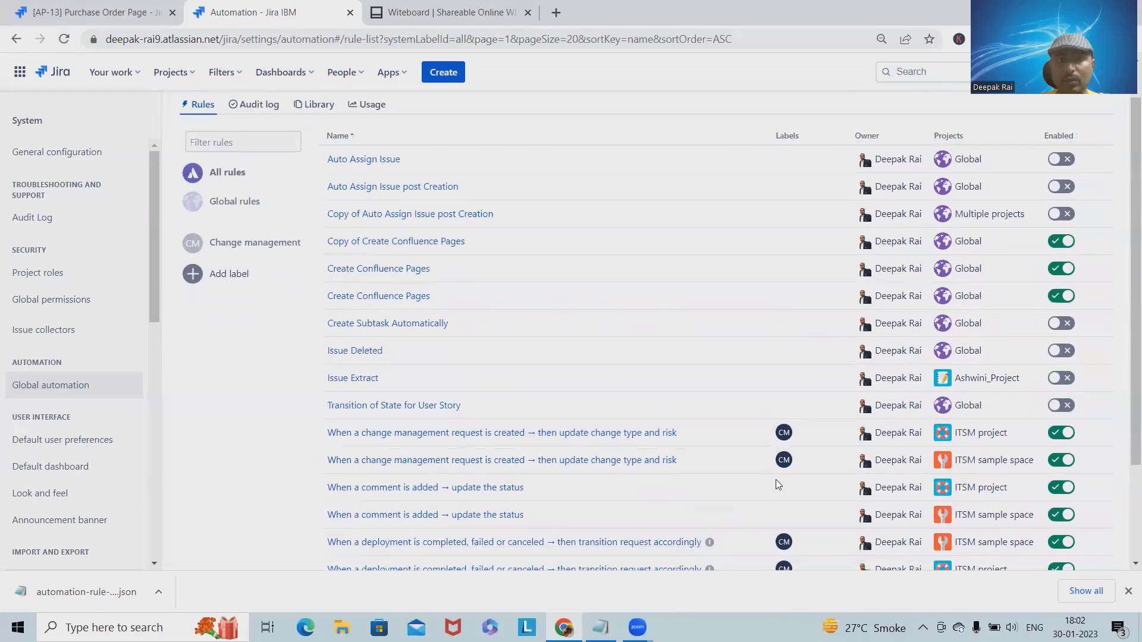
scroll(778, 485, down, 3)
scroll(781, 490, up, 3)
scroll(781, 490, up, 1)
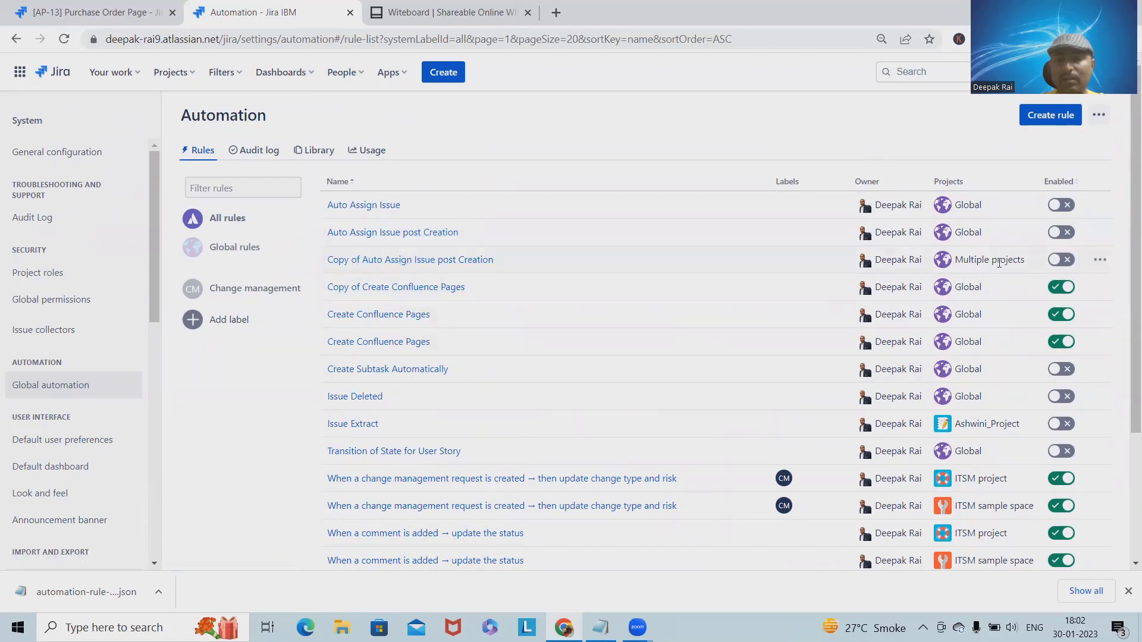
View the imported rule's details, then open Abhaya_Project's project settings
click(1100, 259)
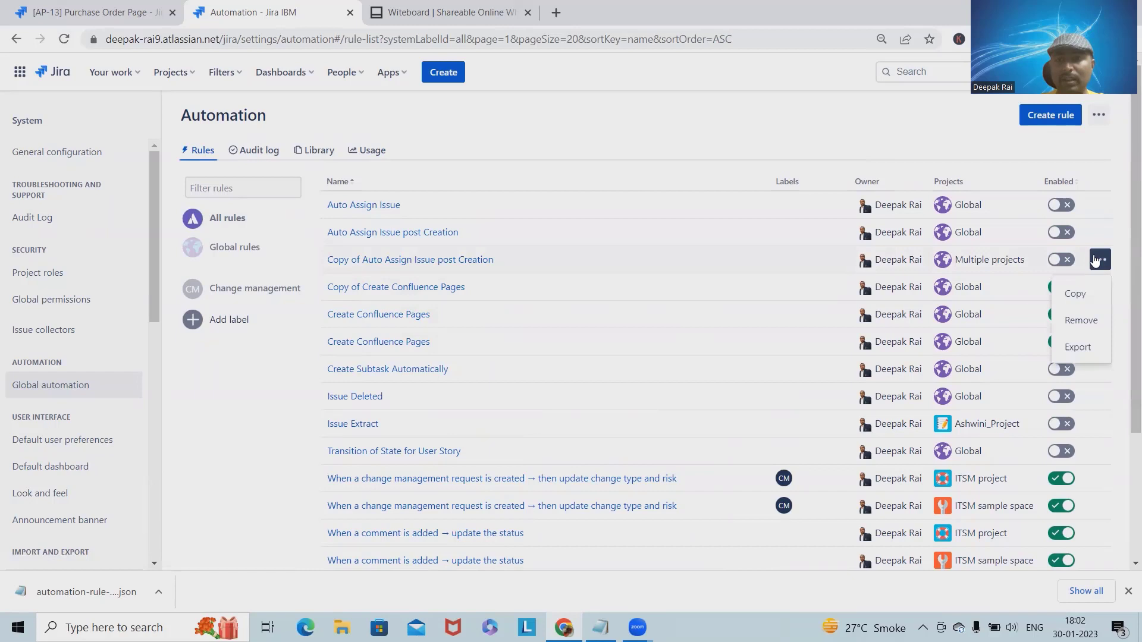
click(1093, 348)
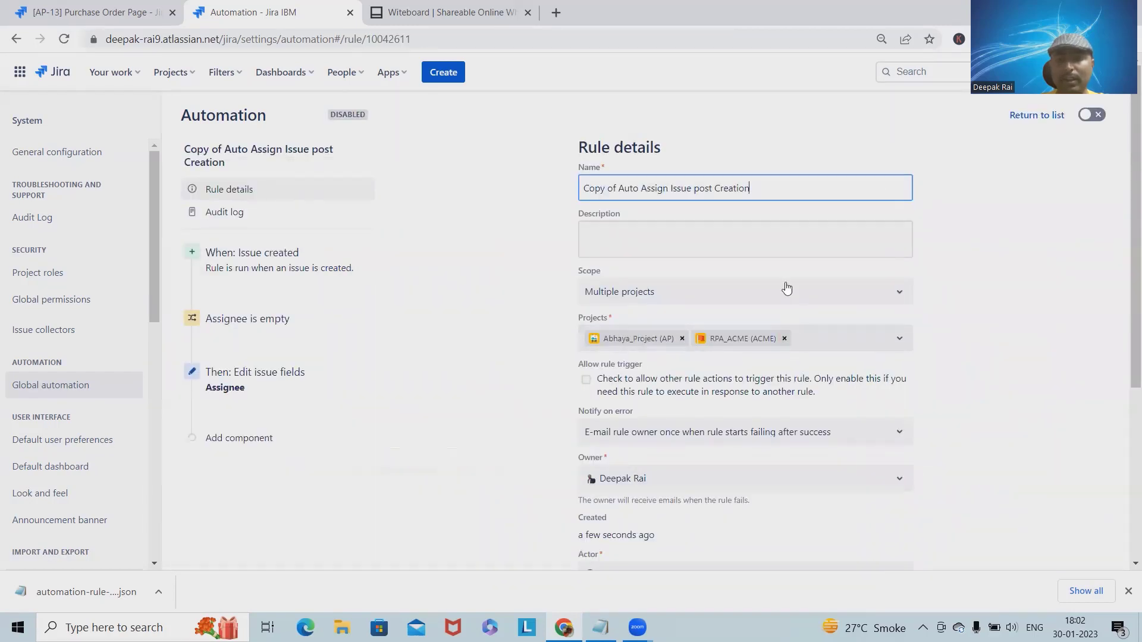
click(182, 77)
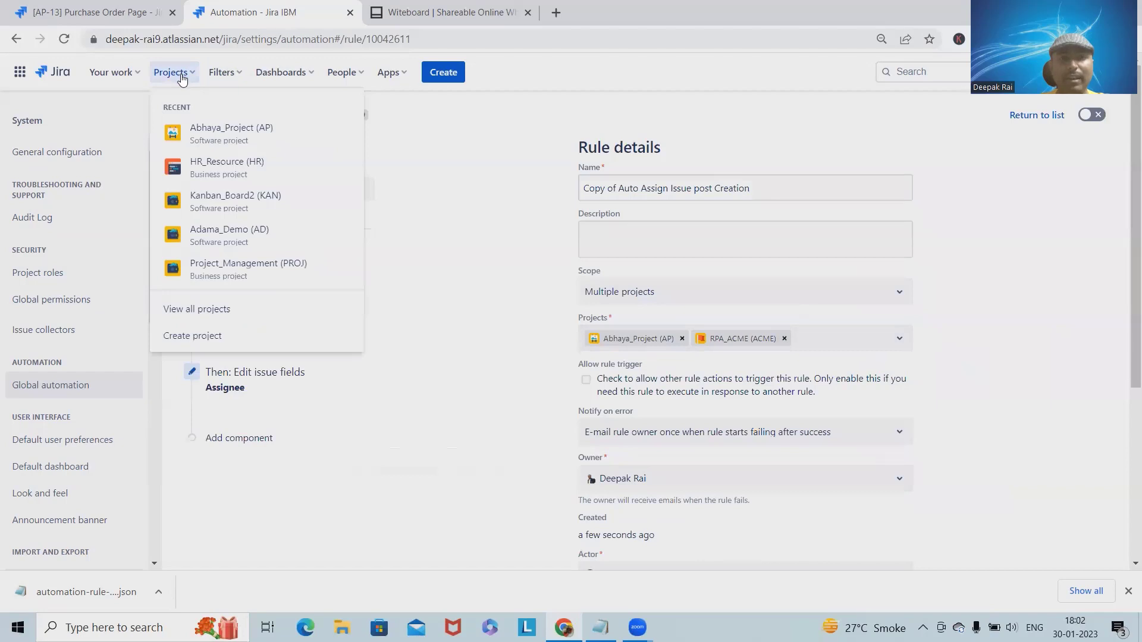
click(236, 141)
scroll(78, 492, down, 4)
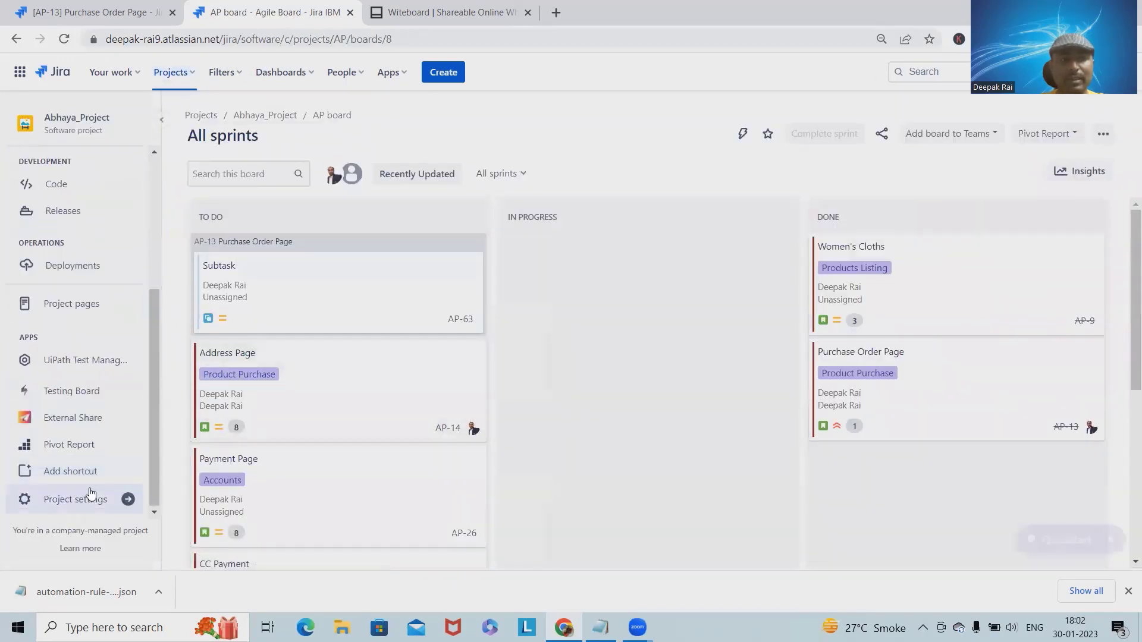
click(78, 502)
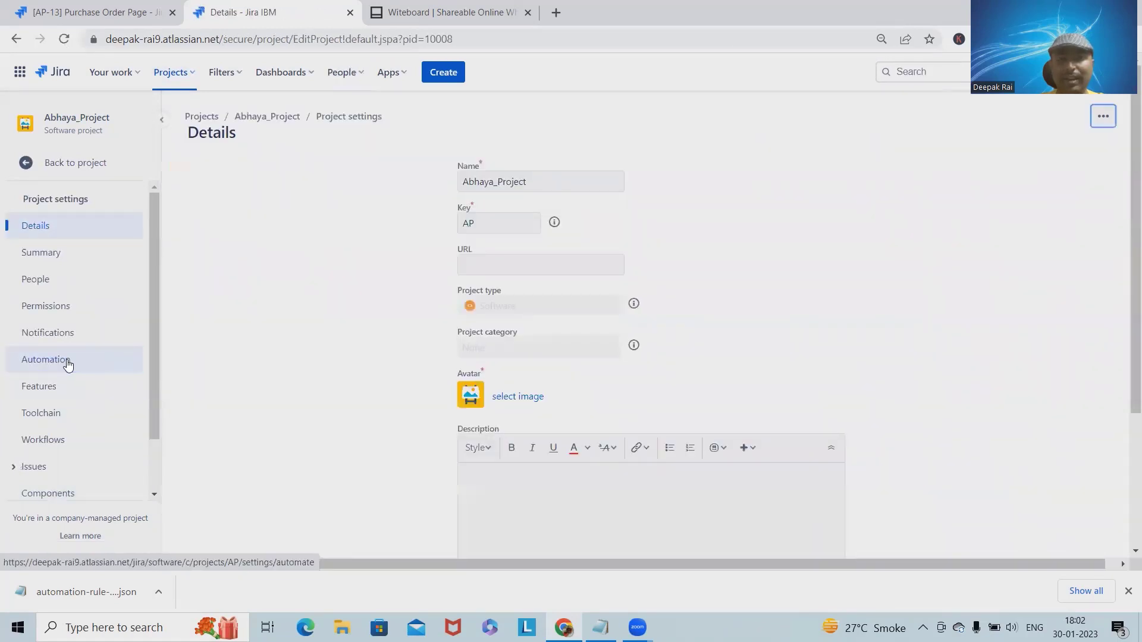
List Abhaya_Project's automation rules, check the imported rule's actions, and refresh the page
click(69, 364)
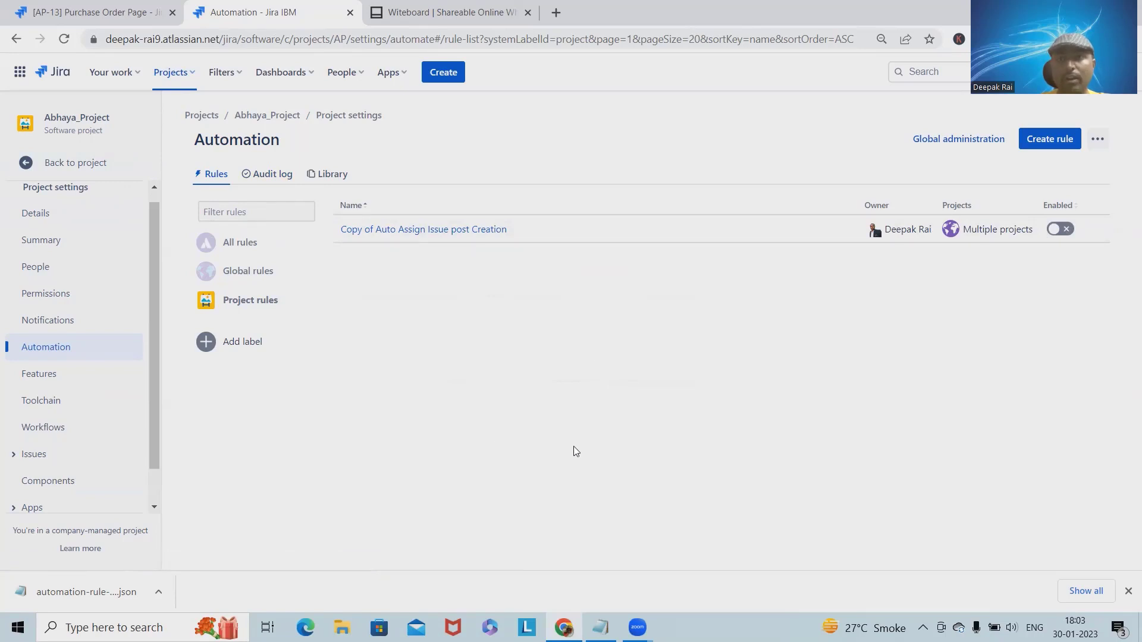
click(1098, 229)
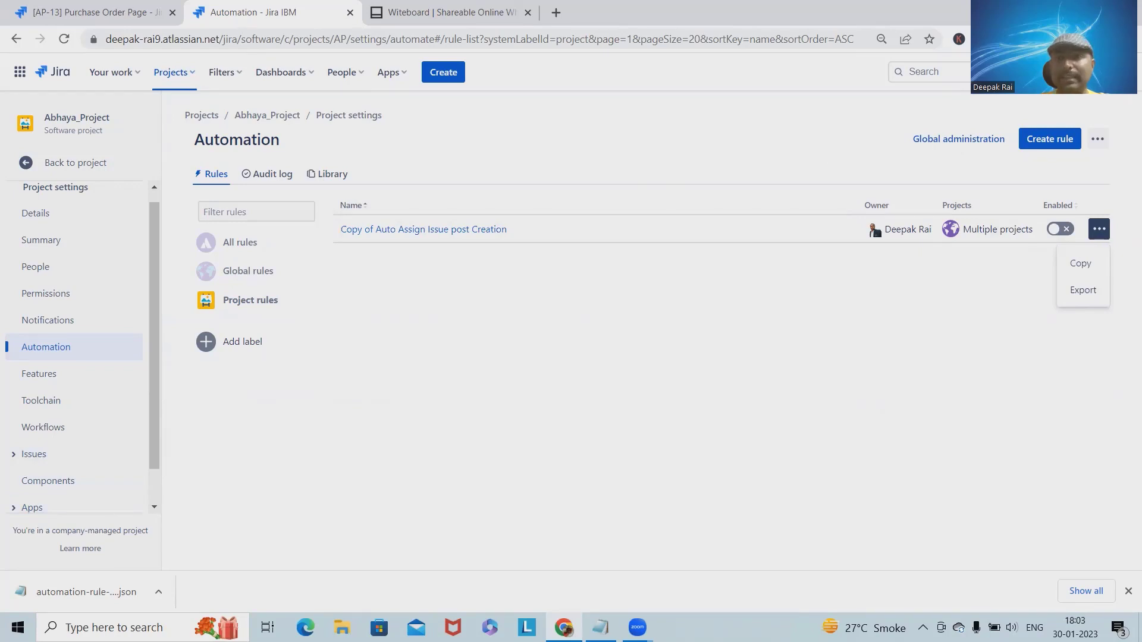
drag(1092, 163, 1091, 164)
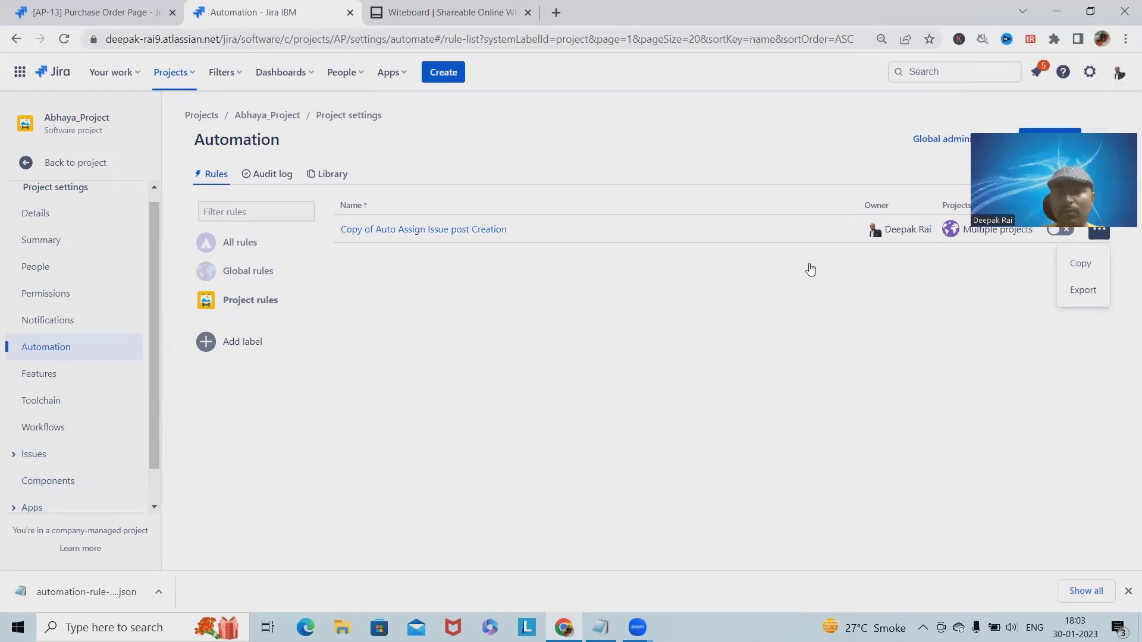
key(F5)
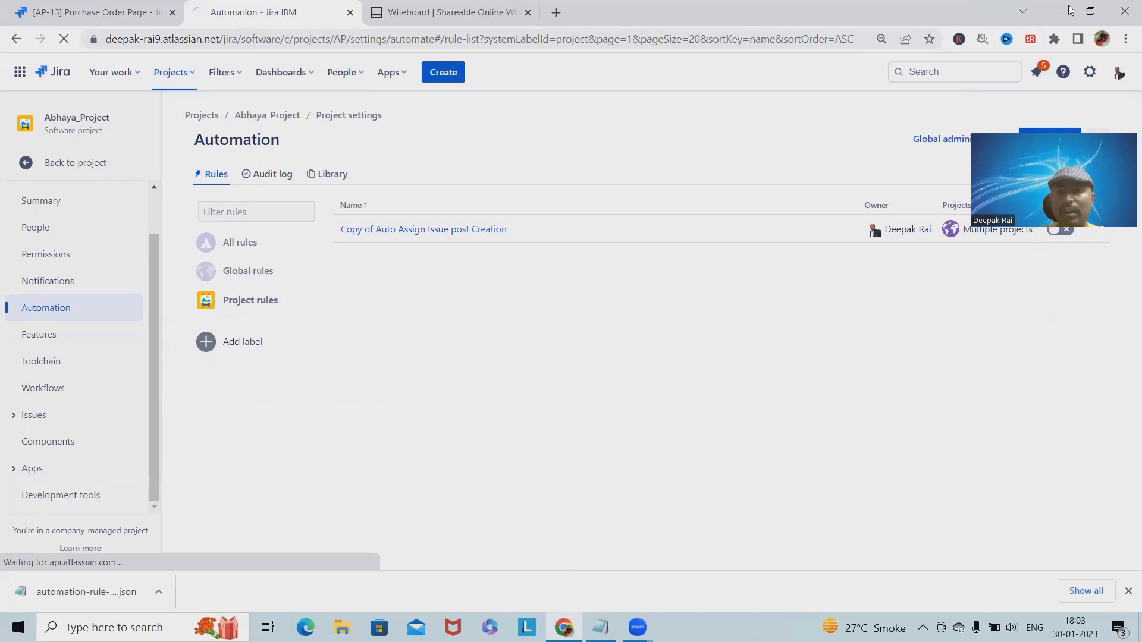
Leave Abhaya_Project's rules for the Global automation page in System administration
drag(1069, 132, 1069, 8)
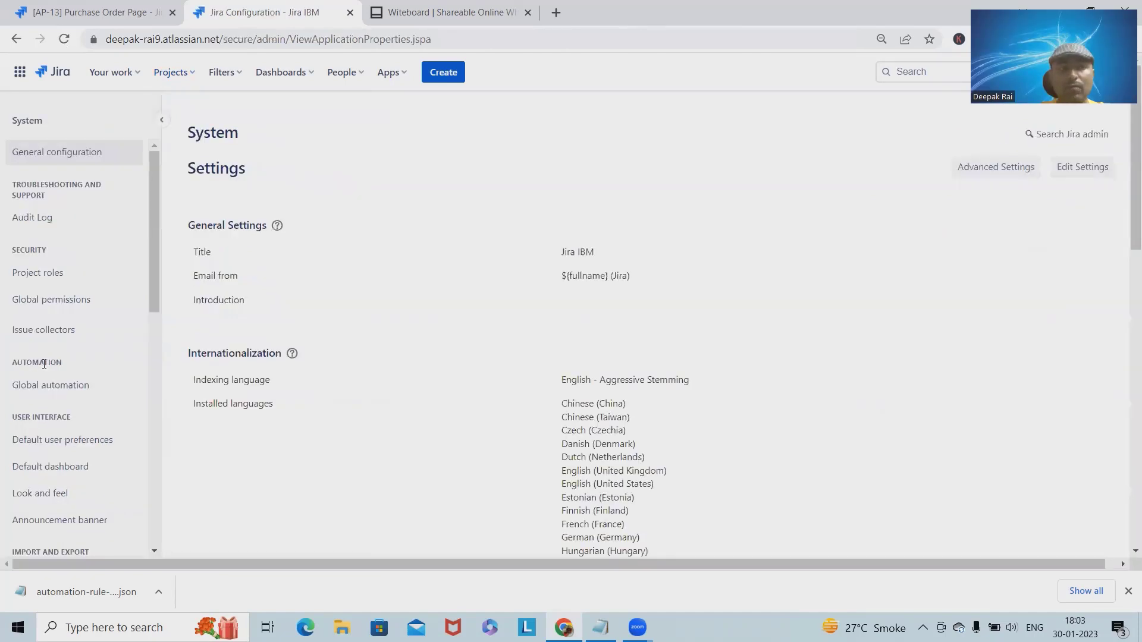
click(46, 384)
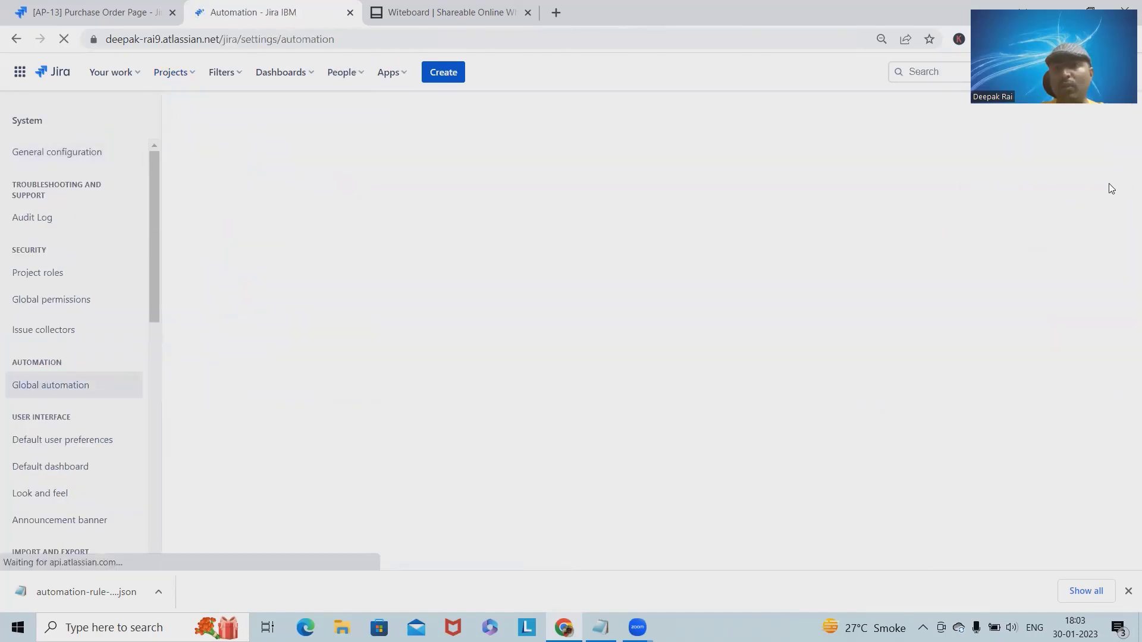